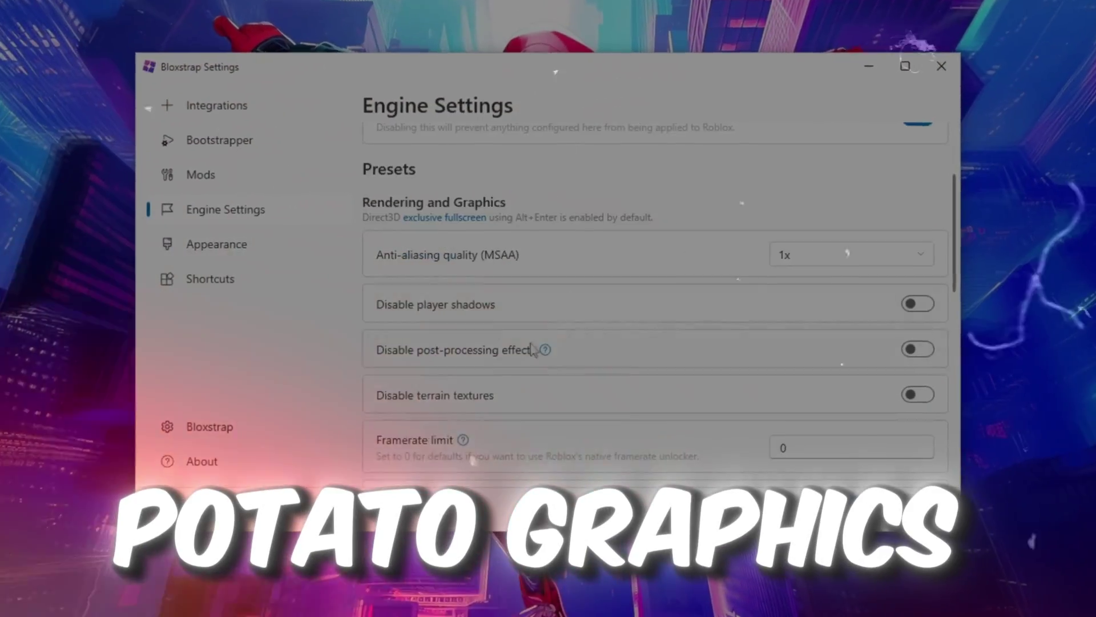
{"action": "scroll", "coordinate": [651, 343], "scroll_direction": "down", "scroll_amount": 3}
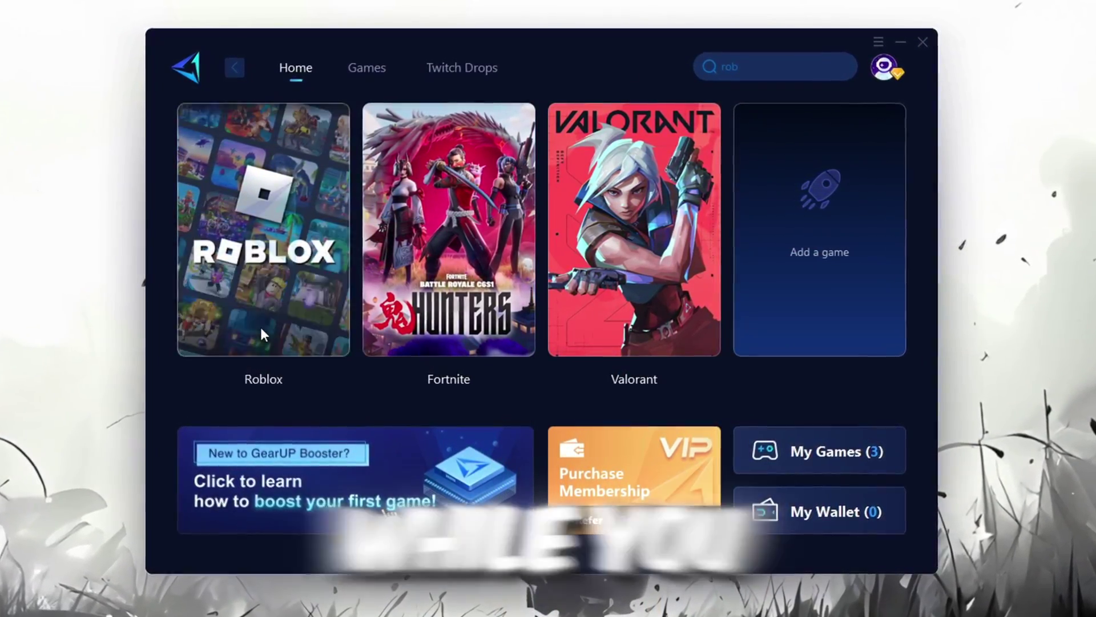
{"action": "left_click", "coordinate": [260, 325]}
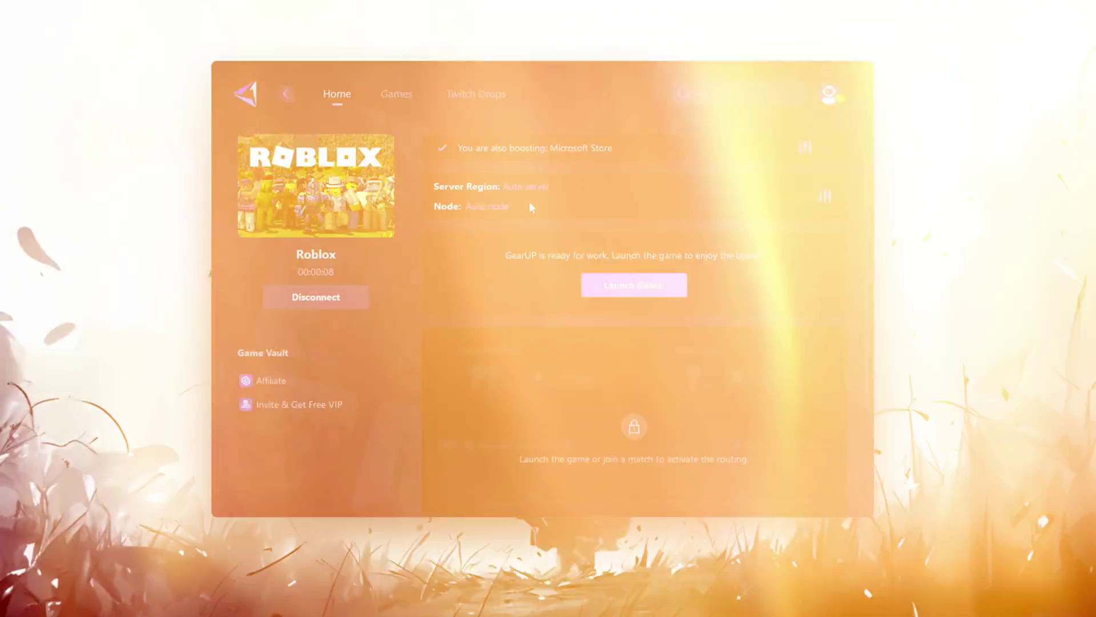
{"action": "left_click", "coordinate": [526, 186]}
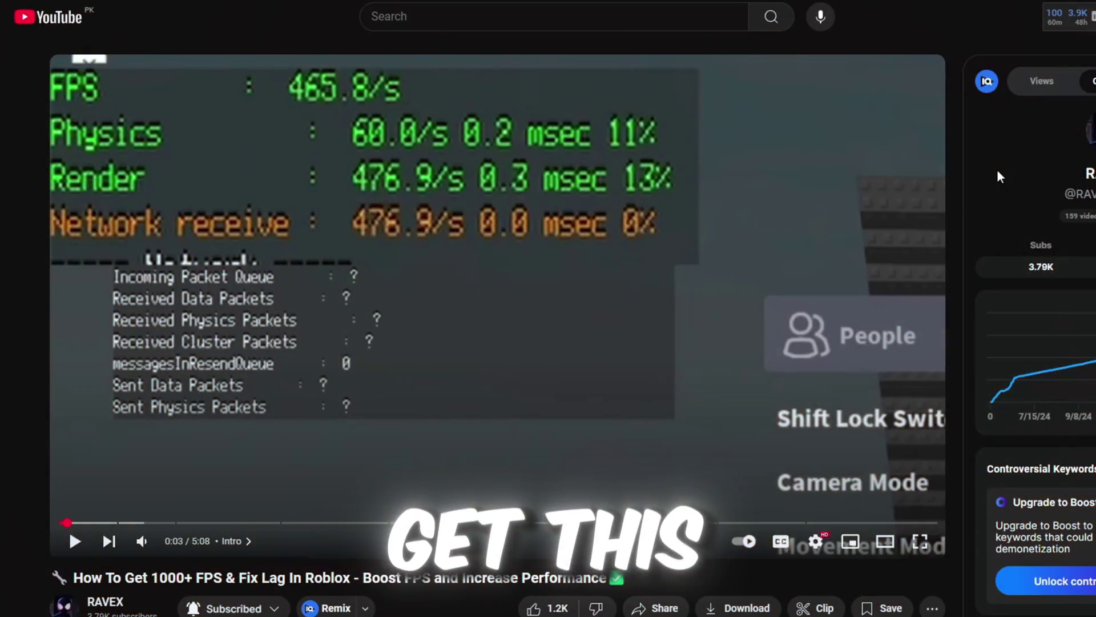
{"action": "scroll", "coordinate": [997, 169], "scroll_direction": "down", "scroll_amount": 5}
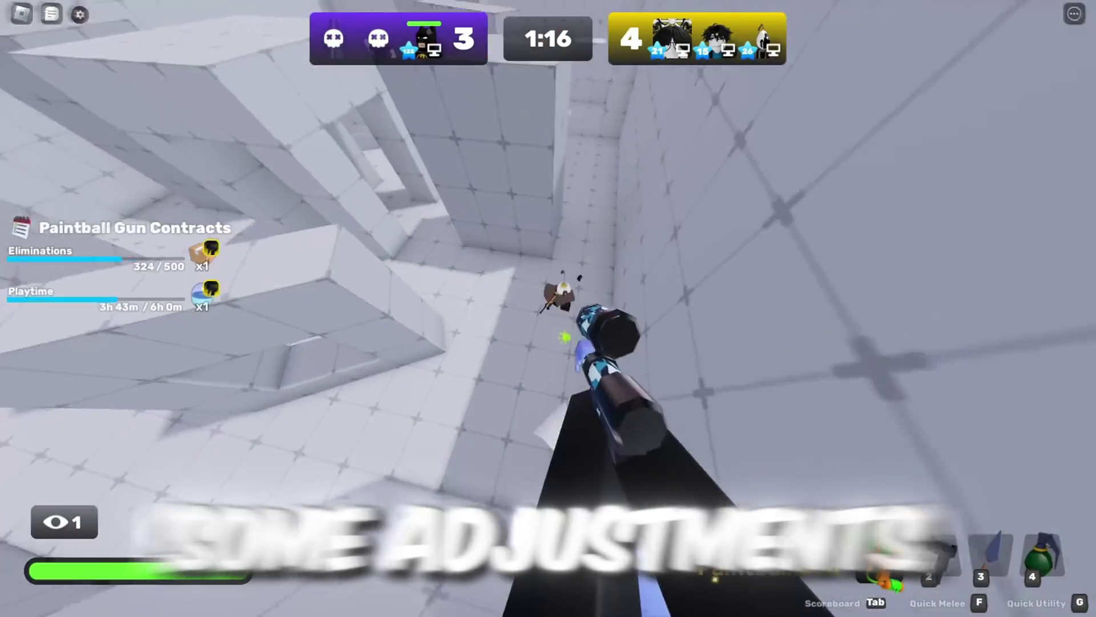
{"action": "left_click", "coordinate": [549, 308]}
{"action": "key", "text": "3"}
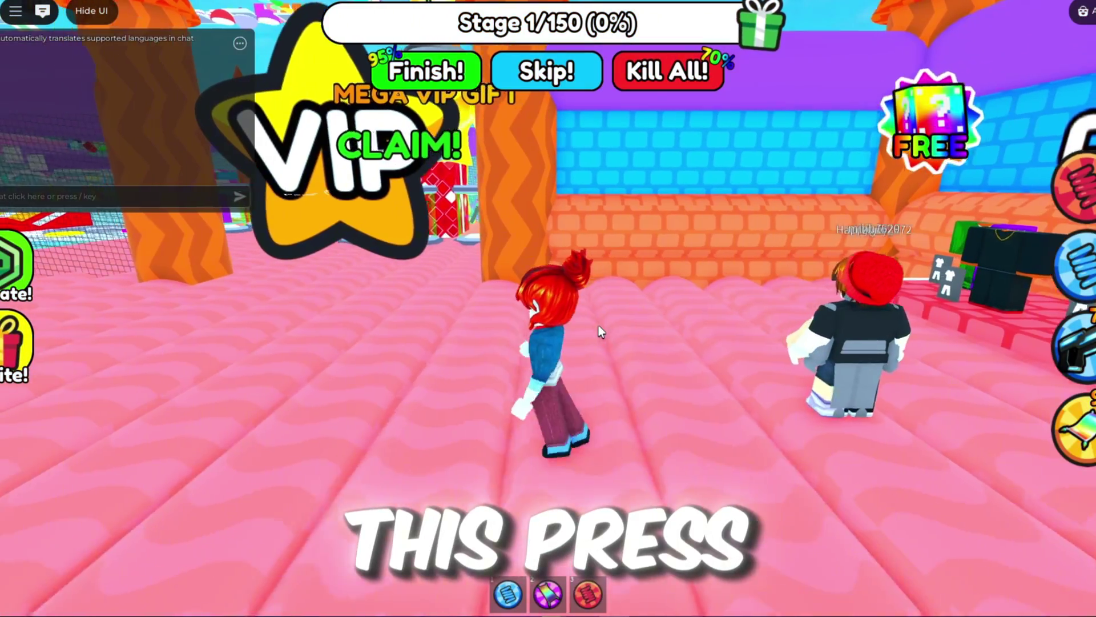
Step: Open the in-game Roblox settings and look through the available options, including graphics, fullscreen and performance stats
{"action": "key", "text": "Escape"}
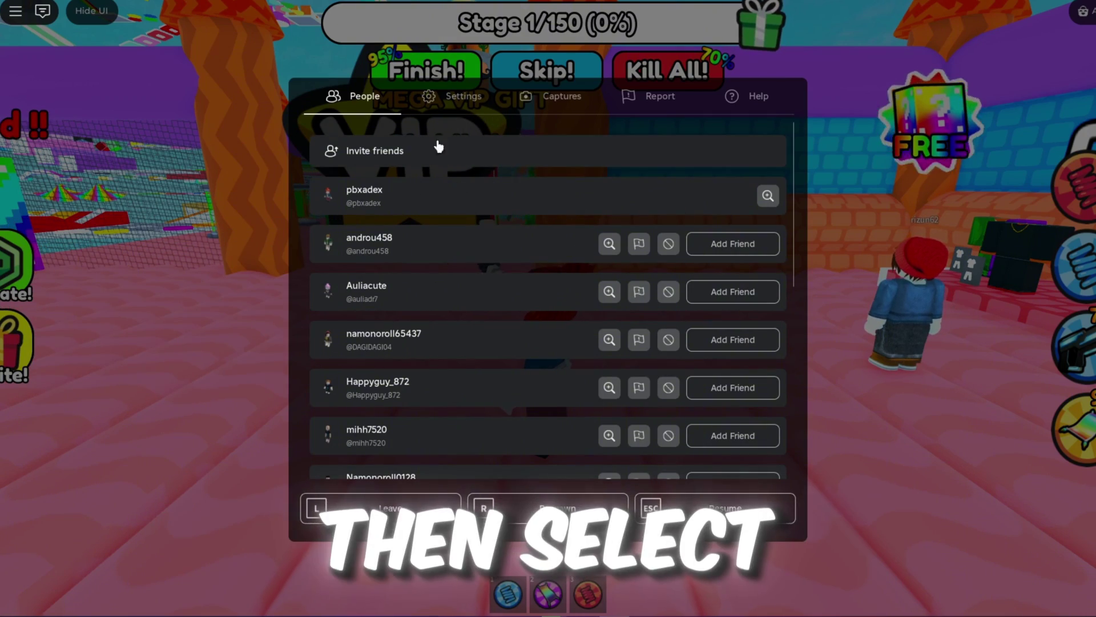
{"action": "left_click", "coordinate": [453, 98]}
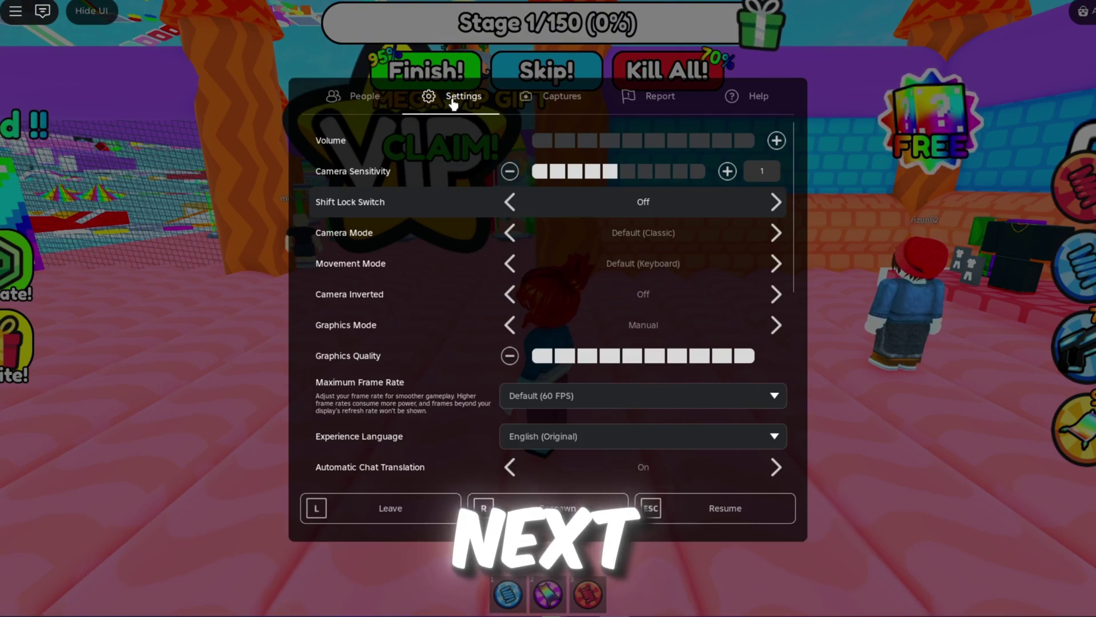
{"action": "scroll", "coordinate": [462, 378], "scroll_direction": "down", "scroll_amount": 10}
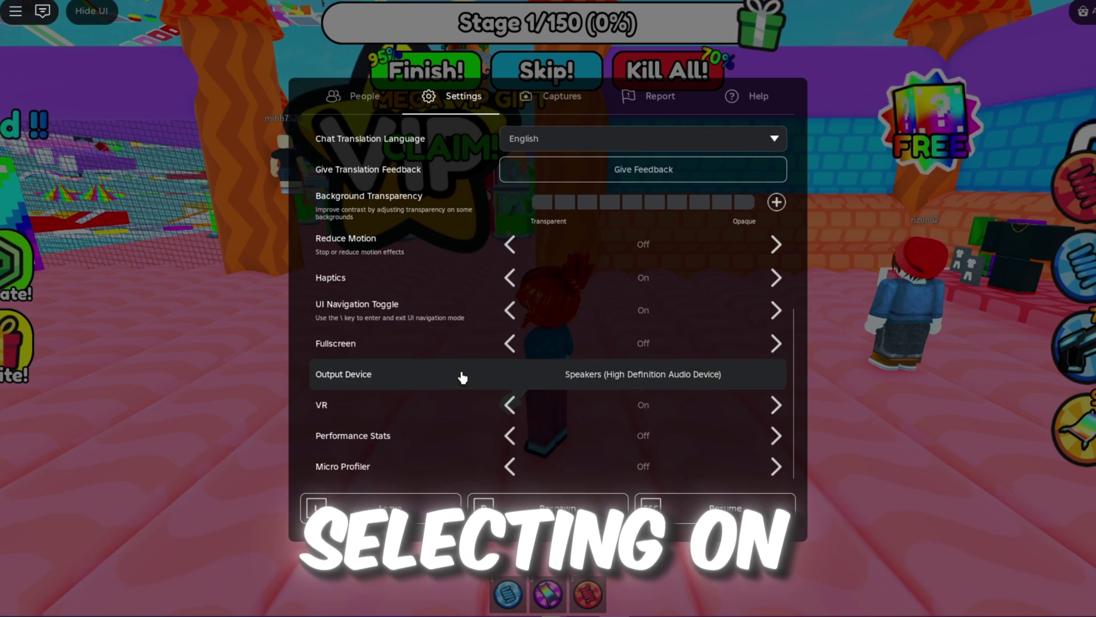
{"action": "scroll", "coordinate": [455, 286], "scroll_direction": "up", "scroll_amount": 5}
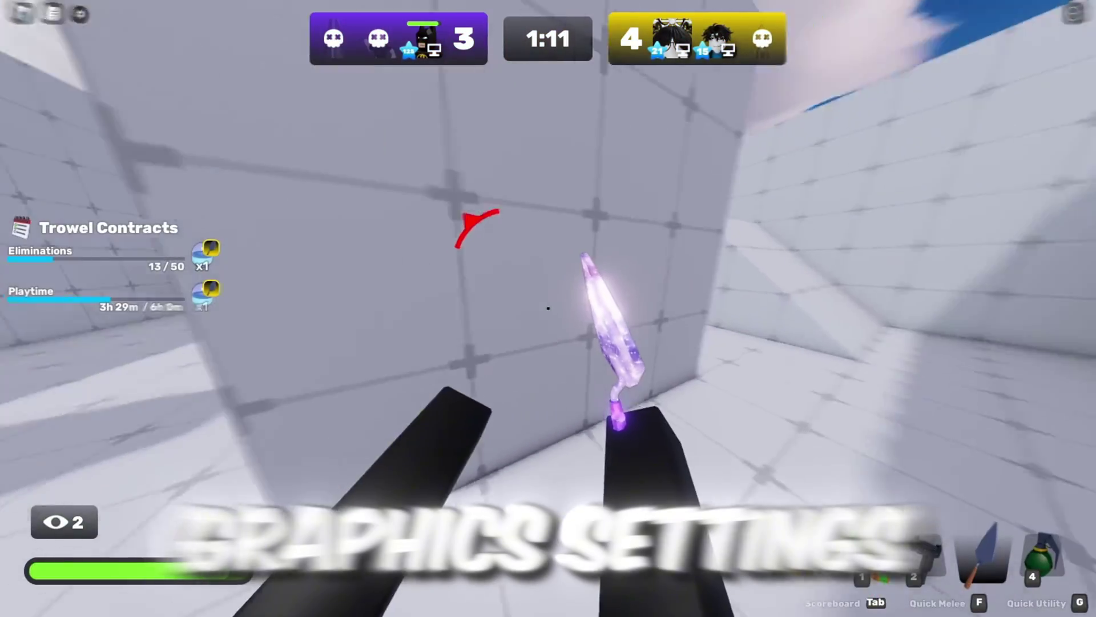
{"action": "key", "text": "1"}
{"action": "key", "text": "3"}
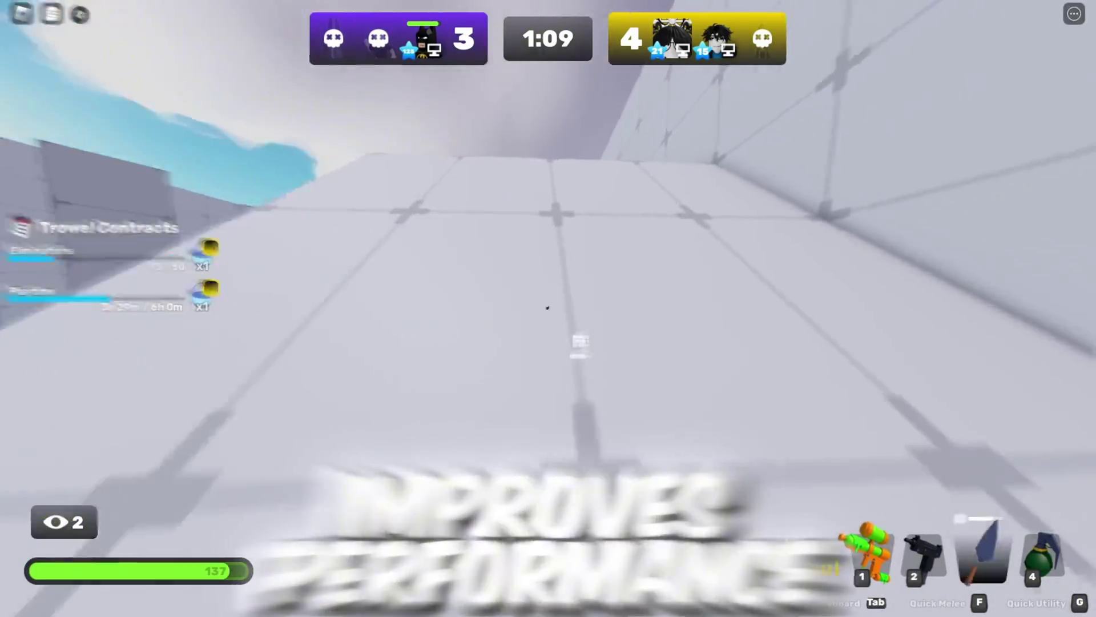
{"action": "key", "text": "2"}
{"action": "left_click", "coordinate": [548, 309]}
{"action": "left_click", "coordinate": [548, 308]}
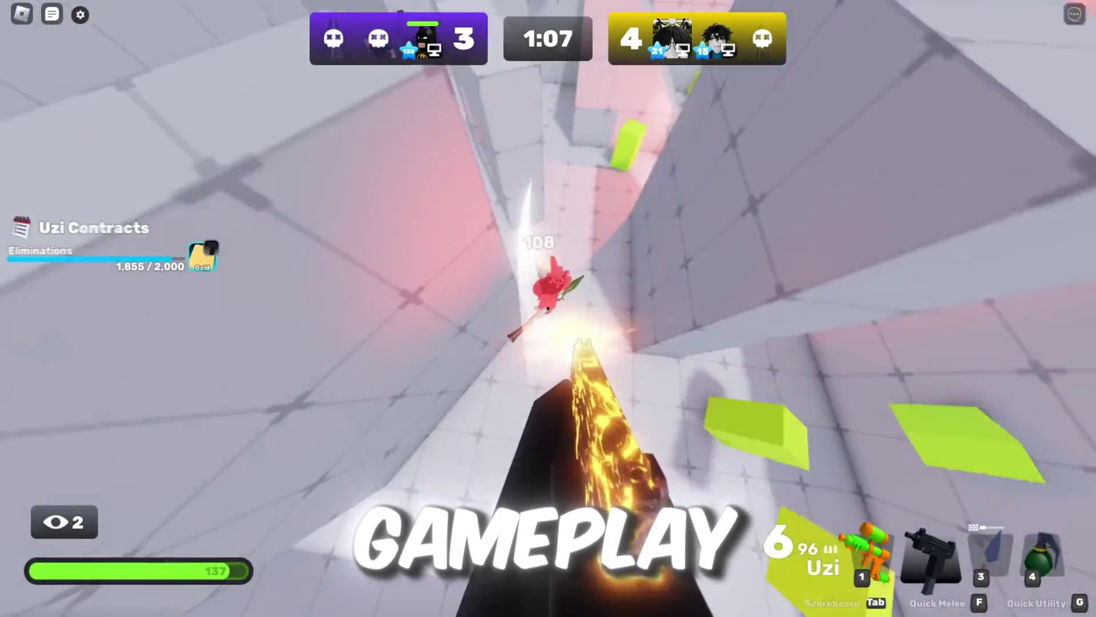
{"action": "left_click", "coordinate": [548, 308]}
{"action": "key", "text": "3"}
{"action": "key", "text": "2"}
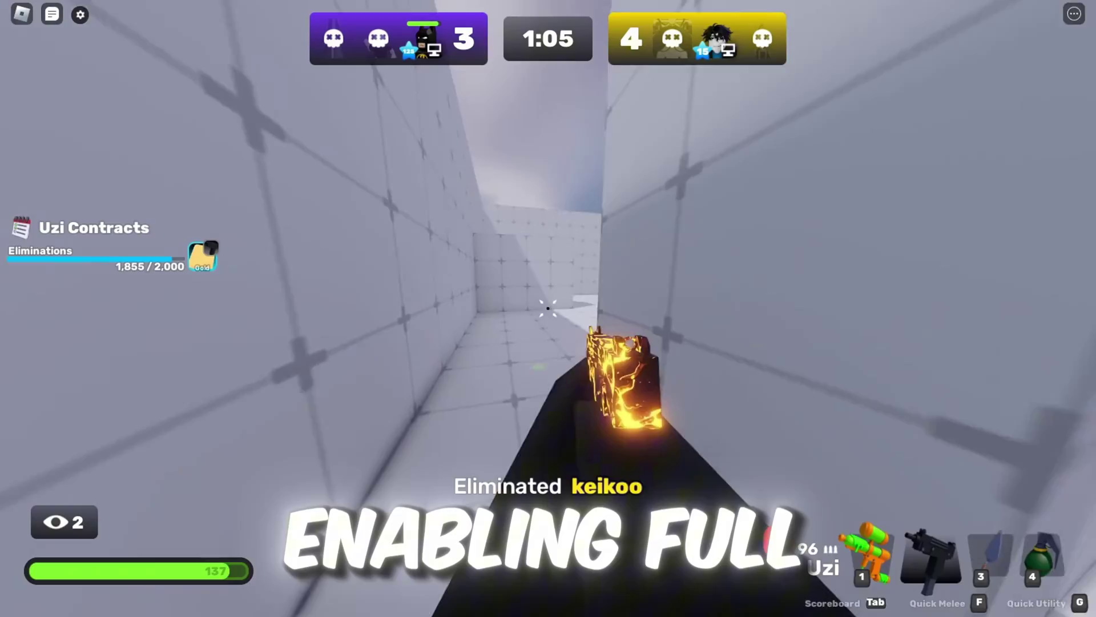
{"action": "left_click", "coordinate": [548, 308]}
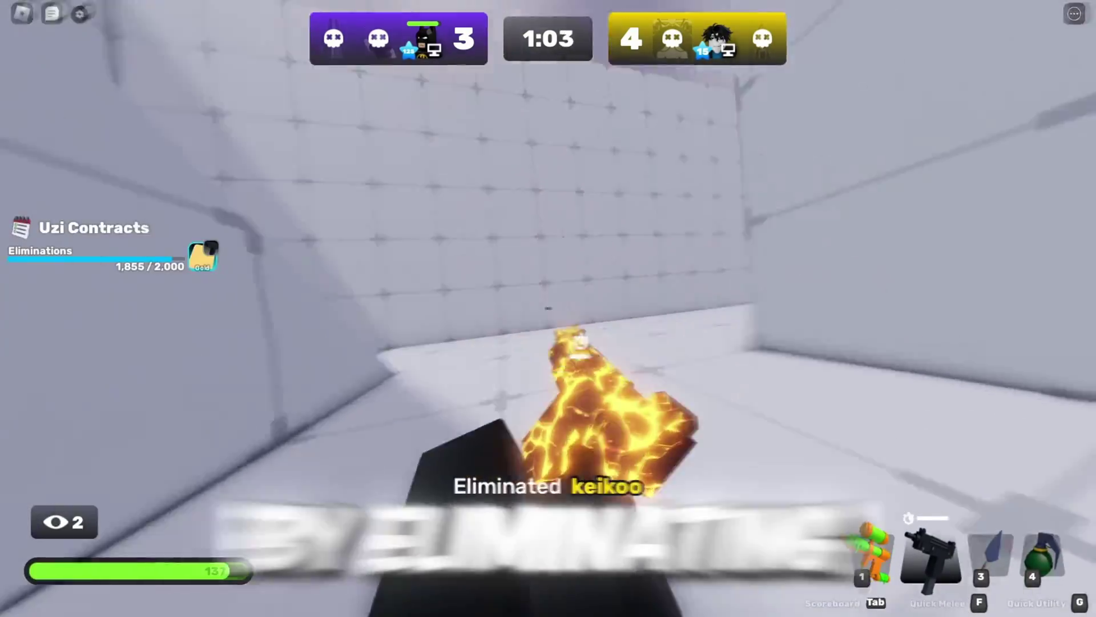
{"action": "key", "text": "3"}
{"action": "key", "text": "2"}
{"action": "key", "text": "3"}
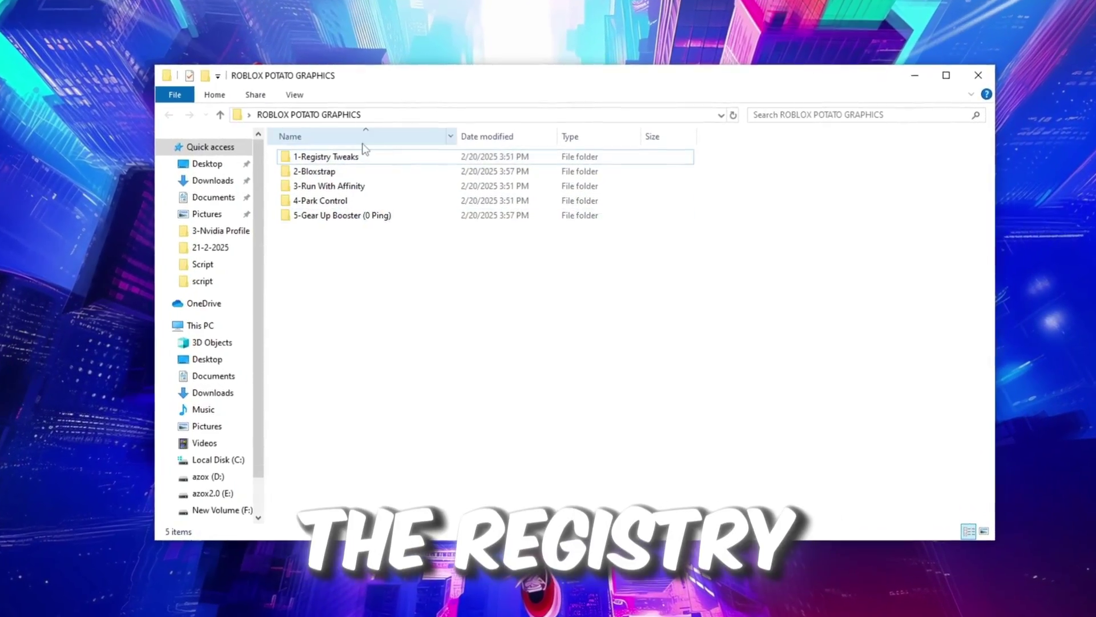
Step: Open the 1-Registry Tweaks folder and look over its registry files by selecting them all, then clear the selection
{"action": "double_click", "coordinate": [350, 153]}
{"action": "left_click_drag", "start_coordinate": [355, 410], "coordinate": [311, 139]}
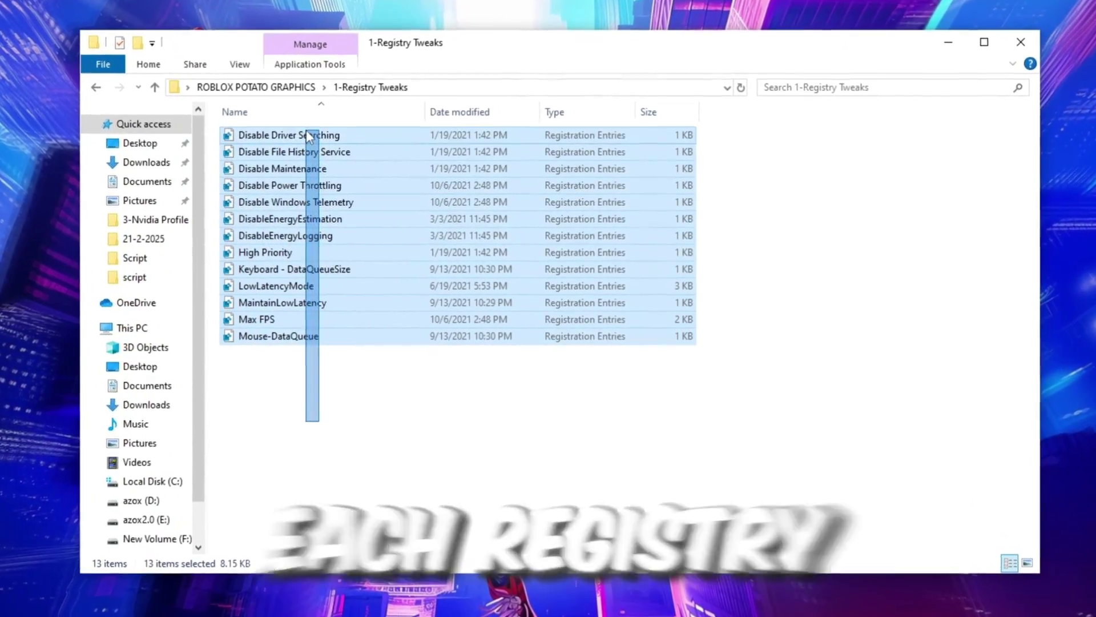
{"action": "left_click", "coordinate": [354, 386]}
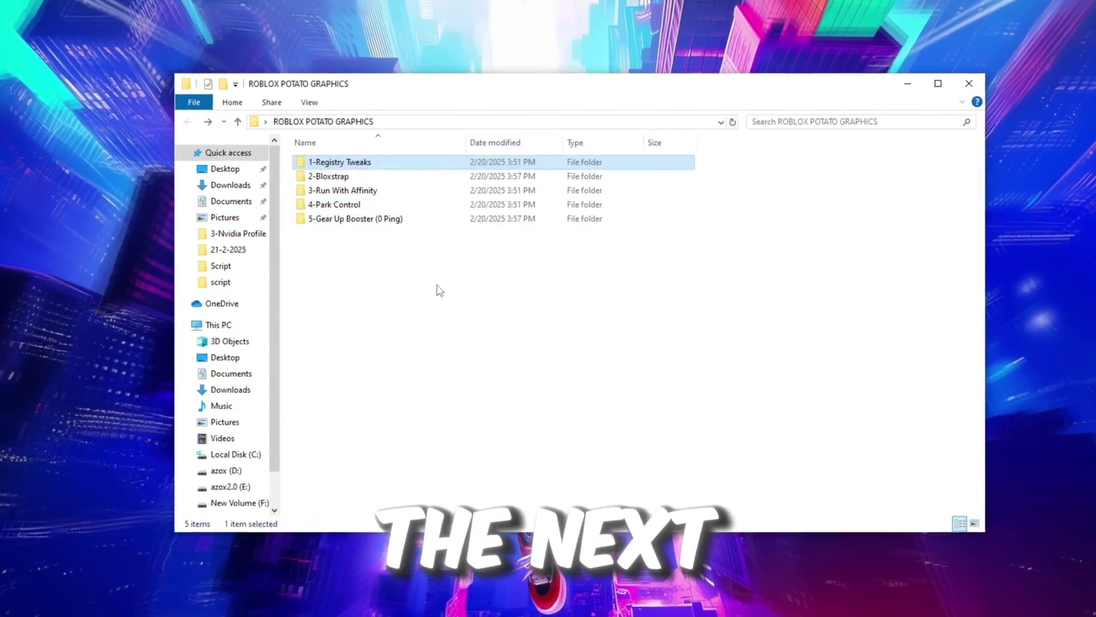
Step: Go from the 2-Bloxstrap folder to Bloxstrap's configuration and show its Engine Settings
{"action": "left_click", "coordinate": [308, 170]}
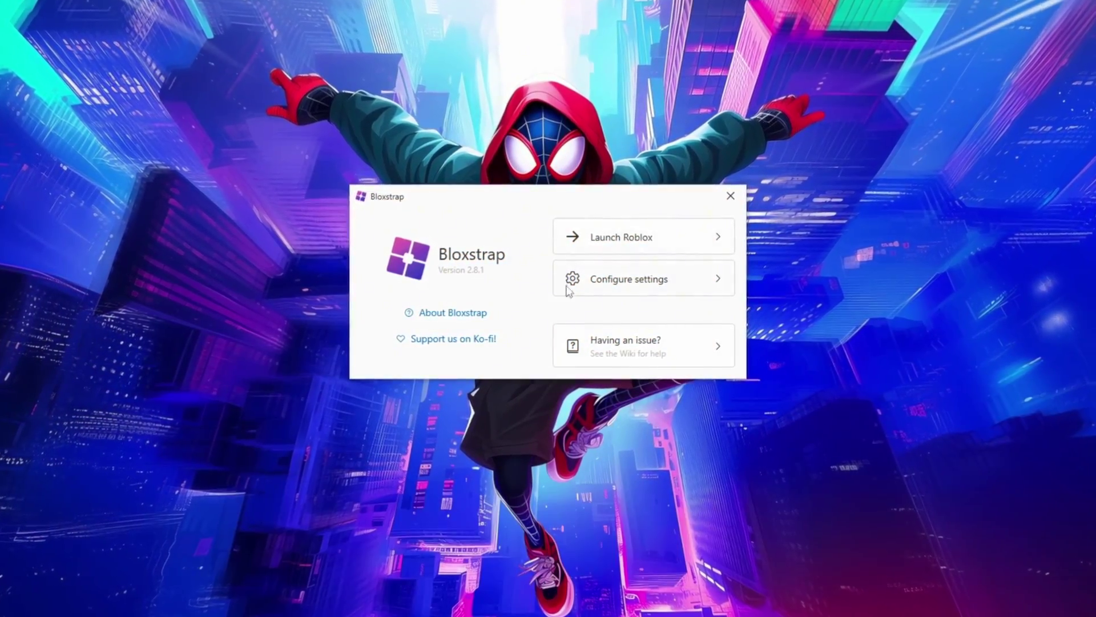
{"action": "left_click", "coordinate": [631, 279]}
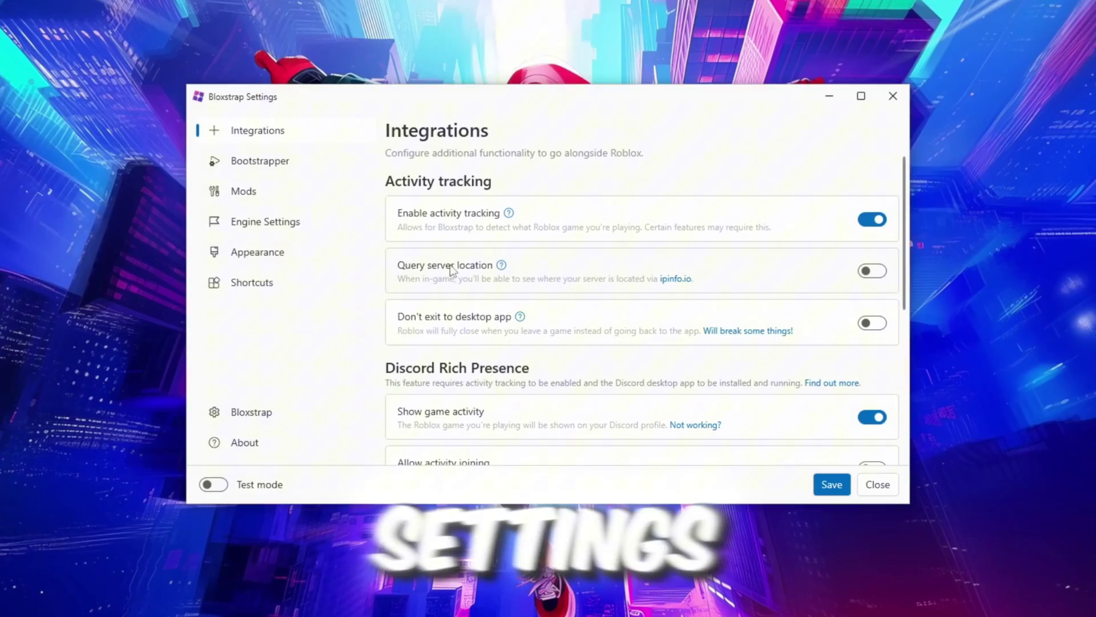
{"action": "left_click", "coordinate": [260, 220]}
Step: Set the anti-aliasing quality (MSAA) to 1x in the Rendering and Graphics presets
{"action": "scroll", "coordinate": [537, 274], "scroll_direction": "down", "scroll_amount": 1}
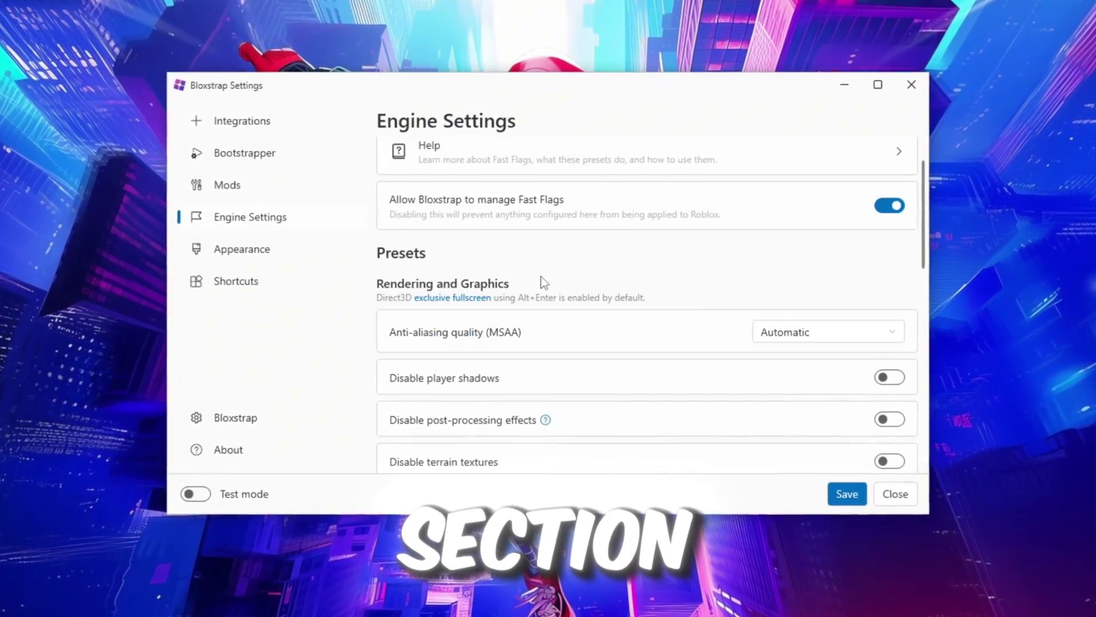
{"action": "scroll", "coordinate": [513, 337], "scroll_direction": "down", "scroll_amount": 1}
{"action": "left_click", "coordinate": [852, 299]}
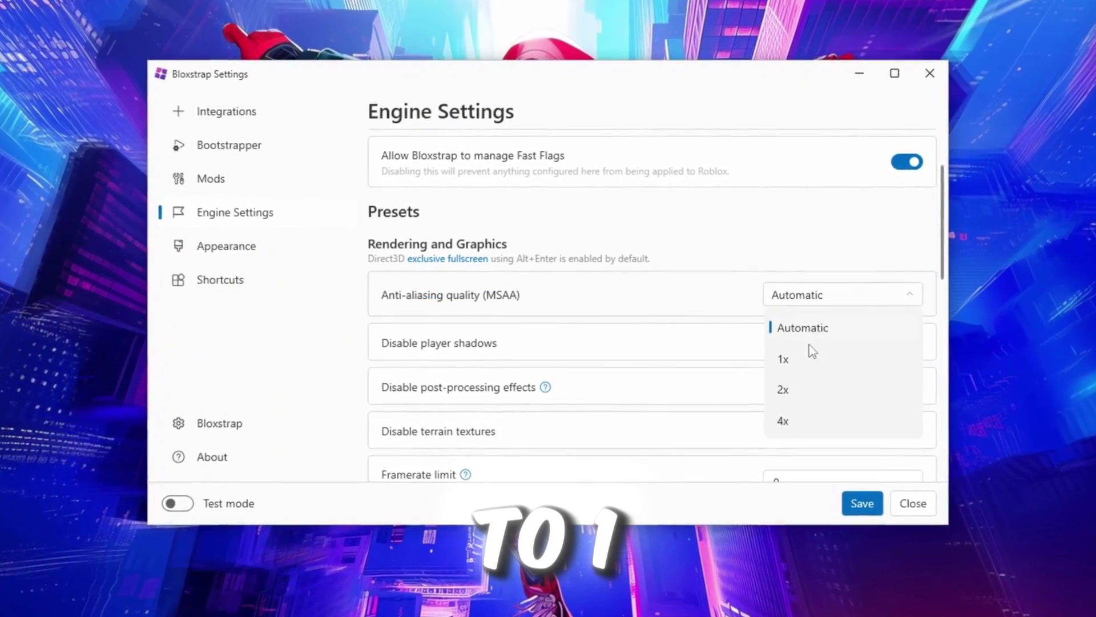
{"action": "left_click", "coordinate": [805, 354]}
Step: Set the framerate limit to 9999 in the Rendering and Graphics presets
{"action": "scroll", "coordinate": [760, 346], "scroll_direction": "down", "scroll_amount": 3}
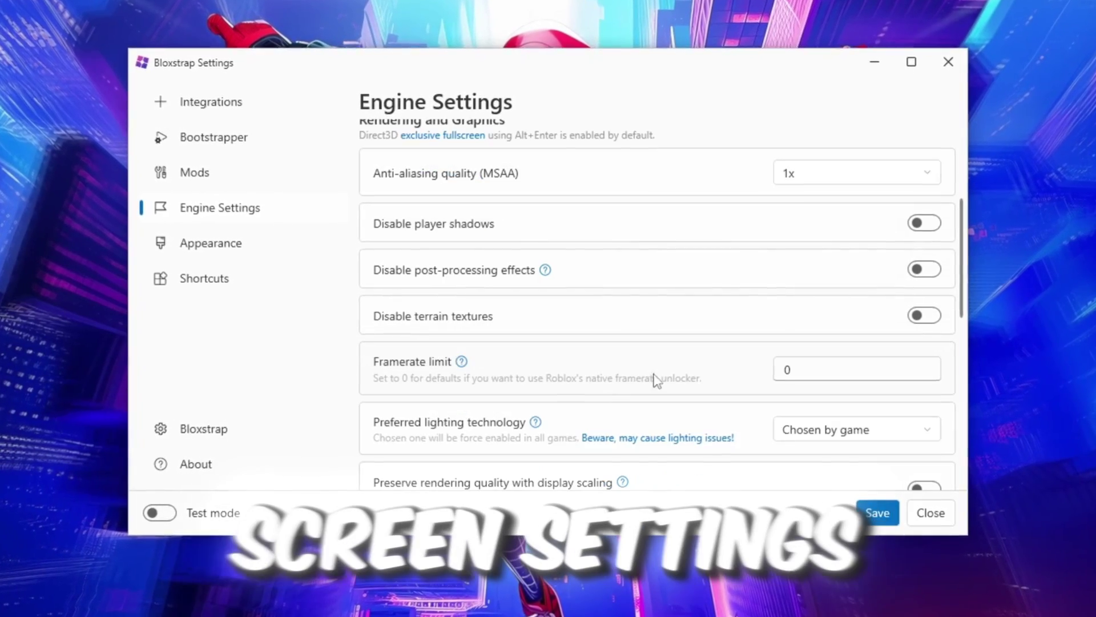
{"action": "scroll", "coordinate": [389, 351], "scroll_direction": "down", "scroll_amount": 1}
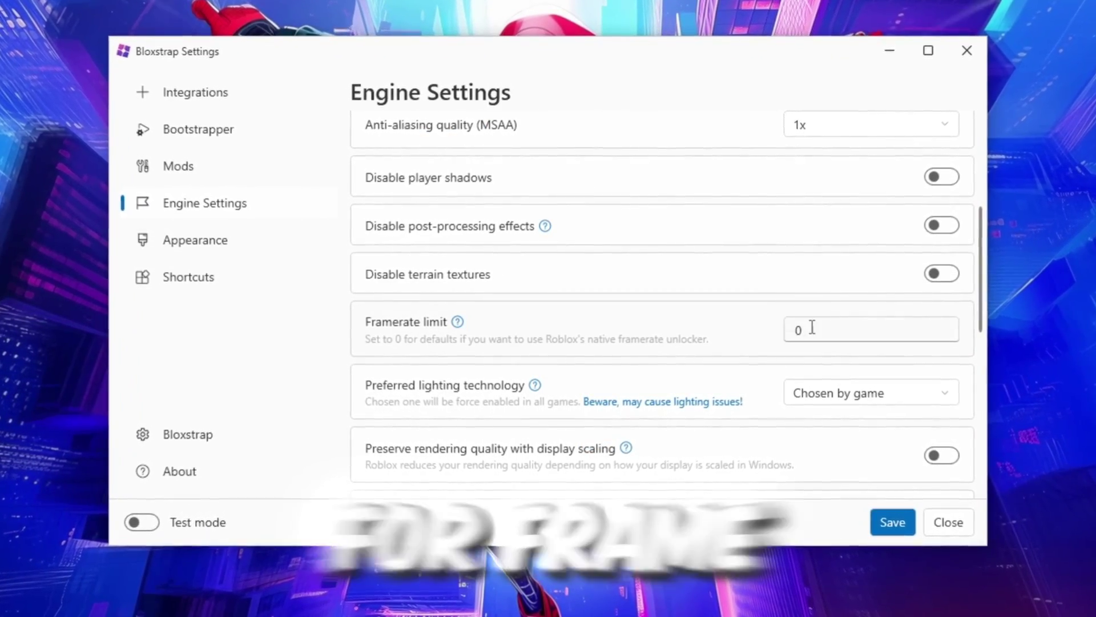
{"action": "left_click", "coordinate": [812, 327]}
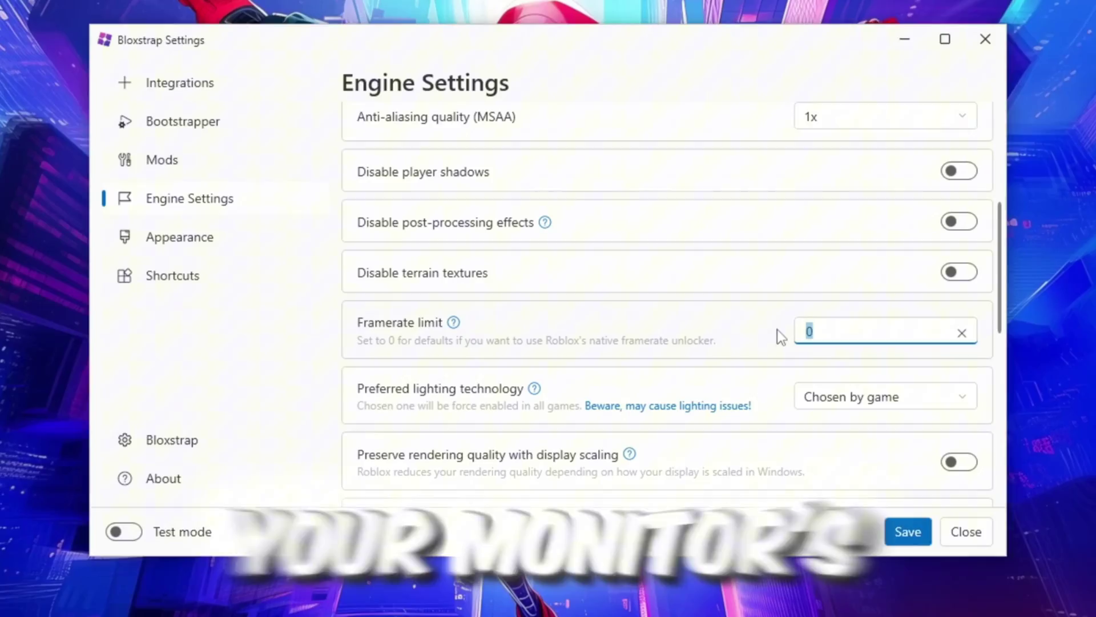
{"action": "key", "text": "BackSpace"}
{"action": "type", "text": "9999"}
Step: Set the texture quality to Level 0 (Lowest)
{"action": "scroll", "coordinate": [617, 333], "scroll_direction": "down", "scroll_amount": 3}
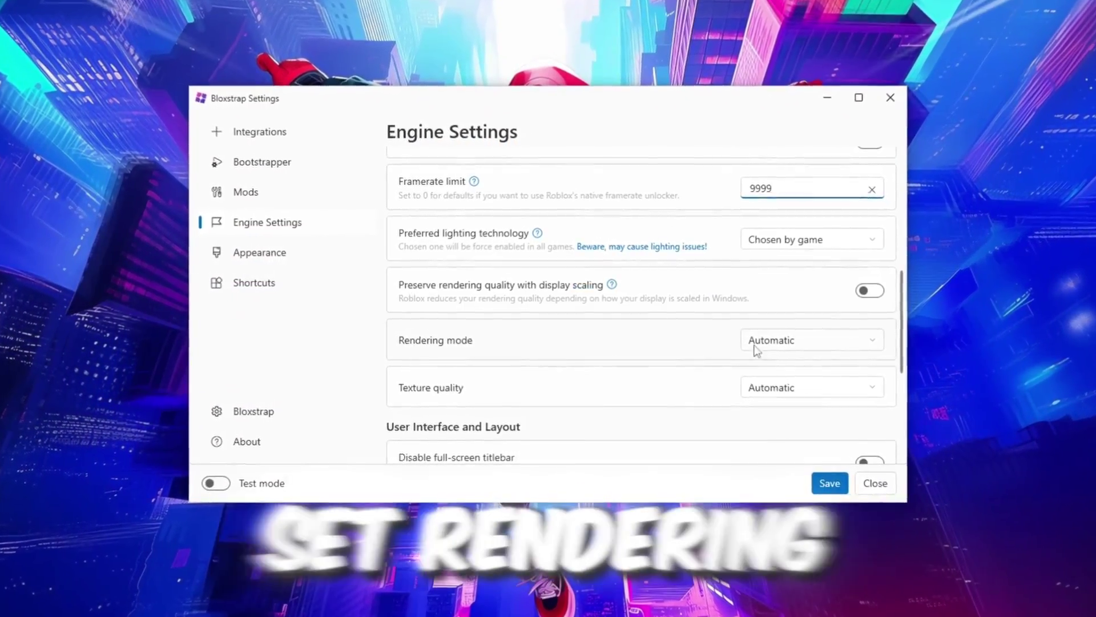
{"action": "scroll", "coordinate": [739, 348], "scroll_direction": "down", "scroll_amount": 1}
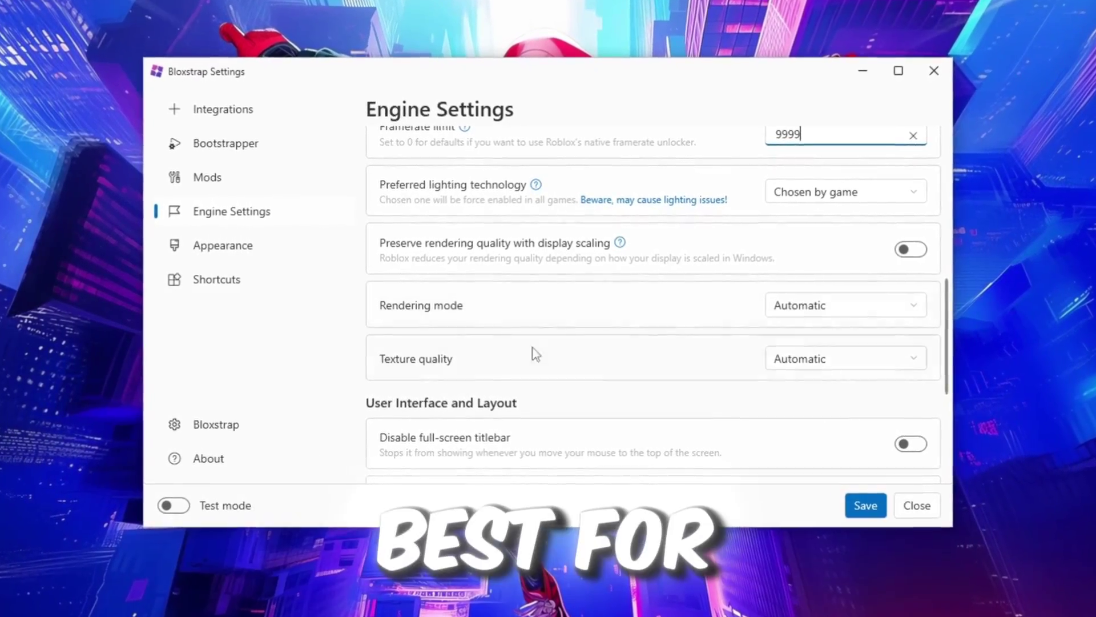
{"action": "left_click", "coordinate": [903, 370]}
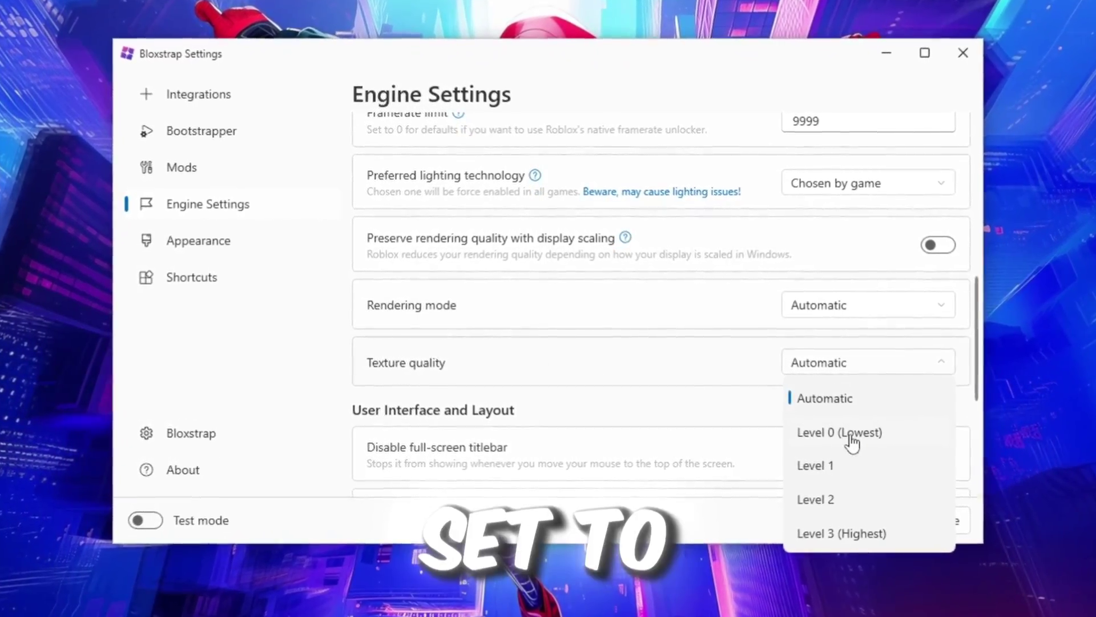
{"action": "left_click", "coordinate": [834, 431]}
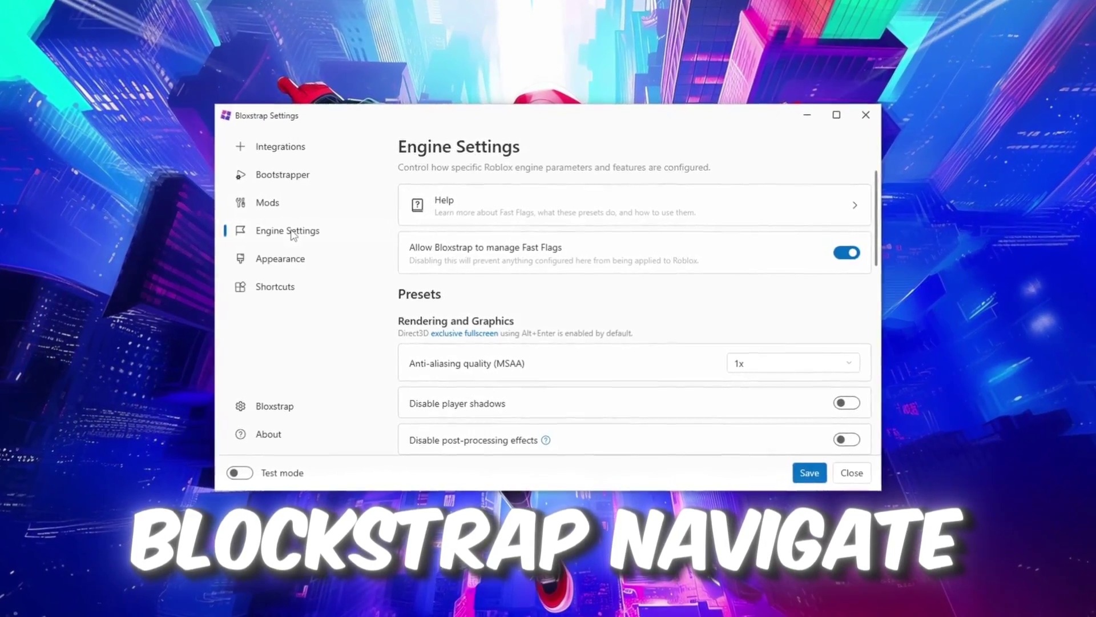
Step: Open the Fast Flag Editor from the end of the Engine Settings page
{"action": "scroll", "coordinate": [567, 405], "scroll_direction": "down", "scroll_amount": 10}
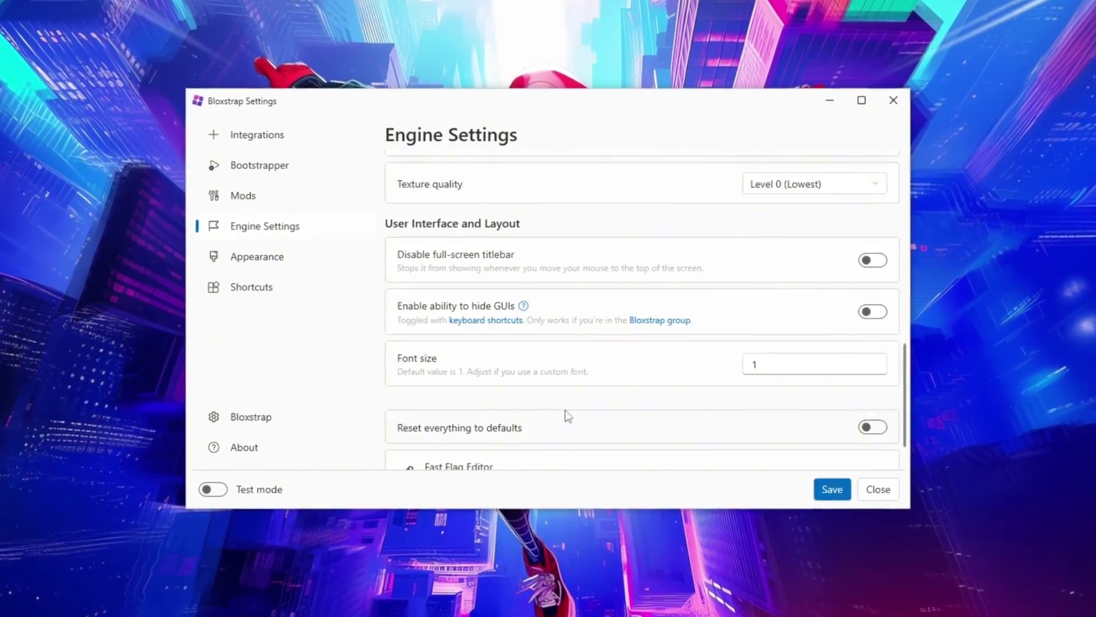
{"action": "scroll", "coordinate": [554, 425], "scroll_direction": "down", "scroll_amount": 1}
{"action": "left_click", "coordinate": [517, 428]}
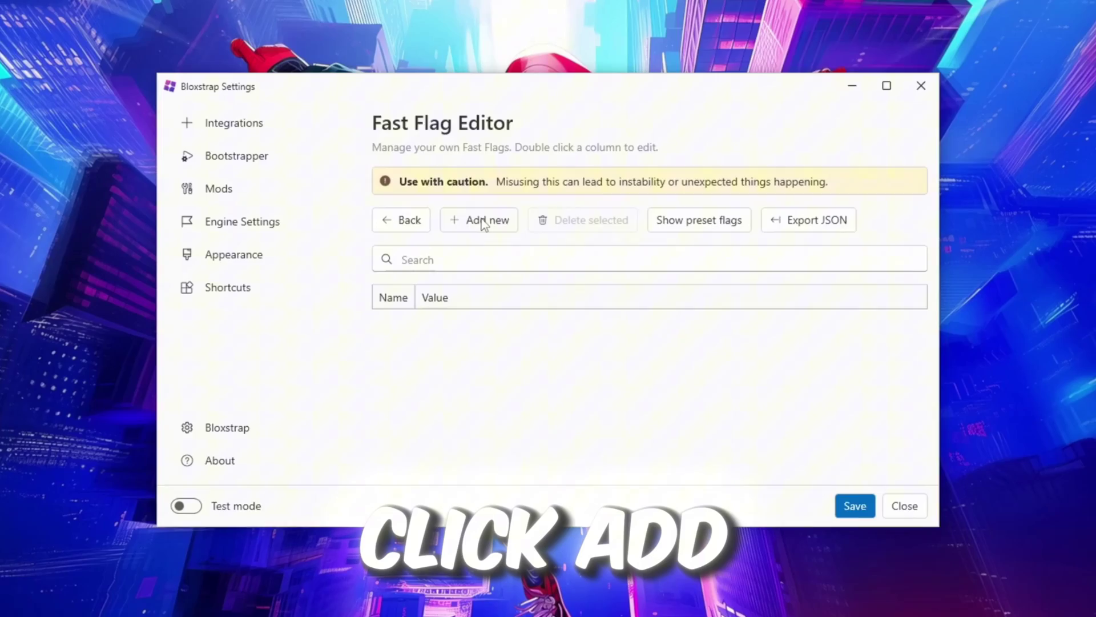
Step: Import the copied fast flag JSON configuration, accepting the large import and overwriting the conflicting flag values
{"action": "left_click", "coordinate": [482, 222]}
{"action": "left_click", "coordinate": [543, 220]}
{"action": "key", "text": "ctrl+v"}
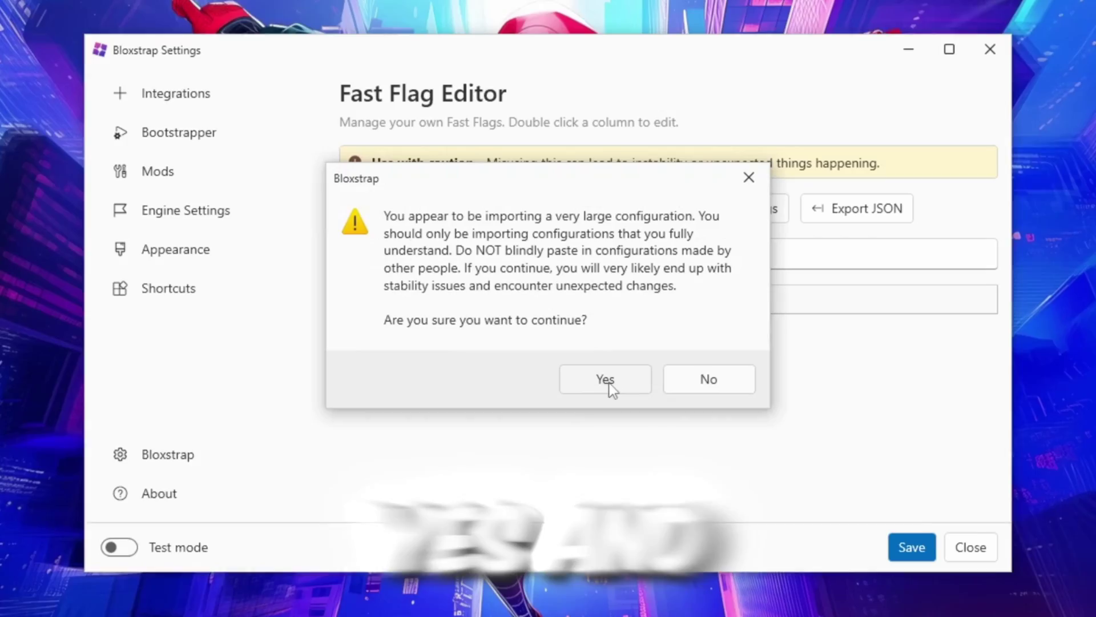
{"action": "left_click", "coordinate": [608, 383]}
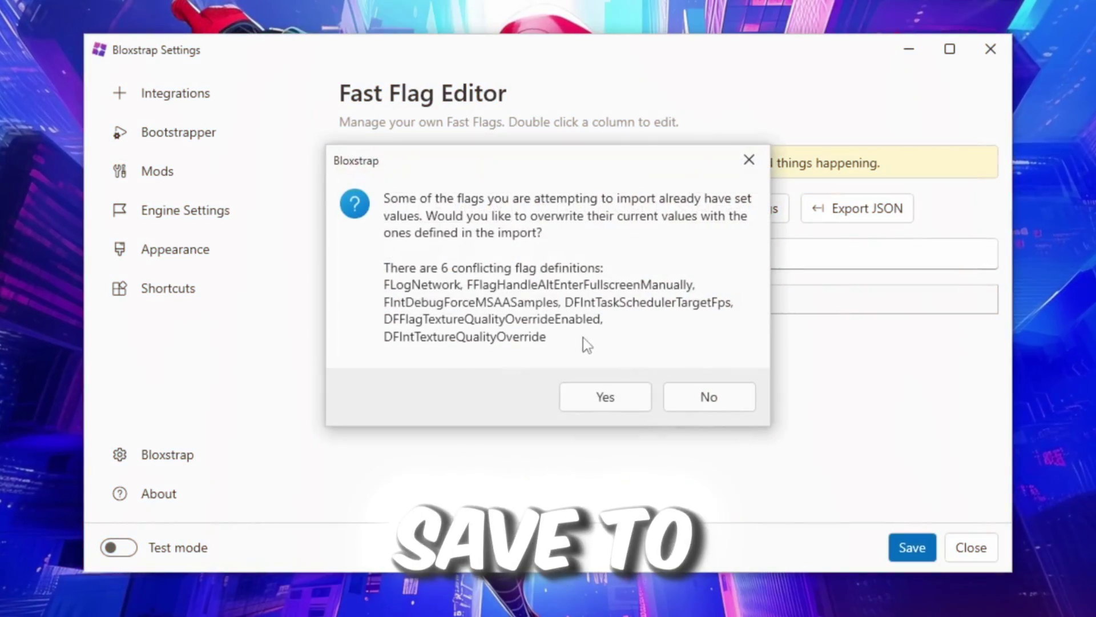
{"action": "left_click", "coordinate": [614, 394]}
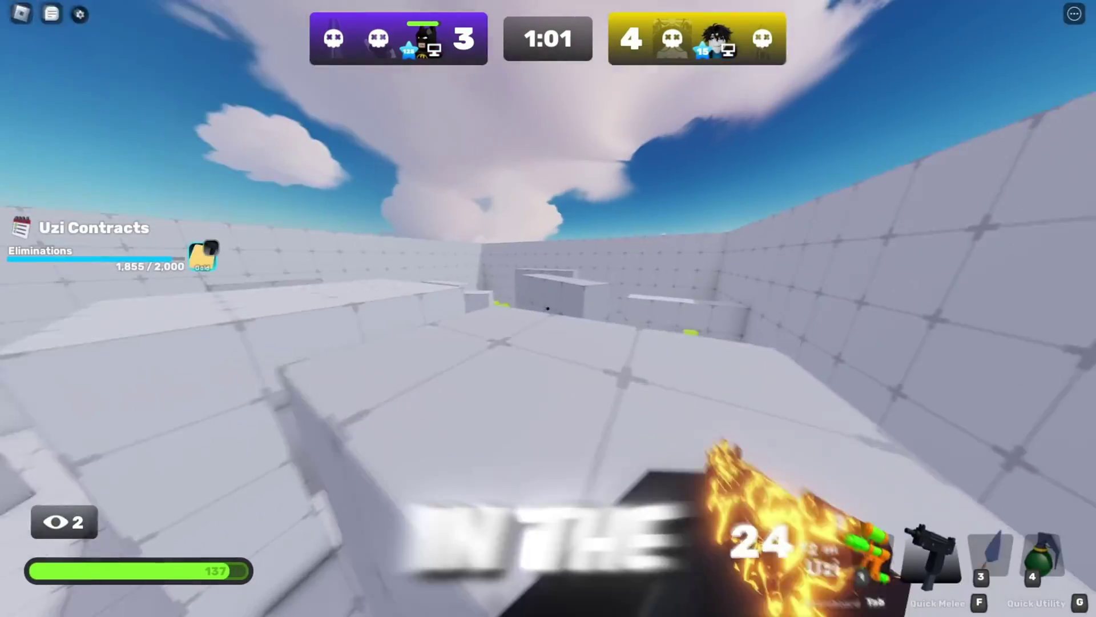
{"action": "key", "text": "2"}
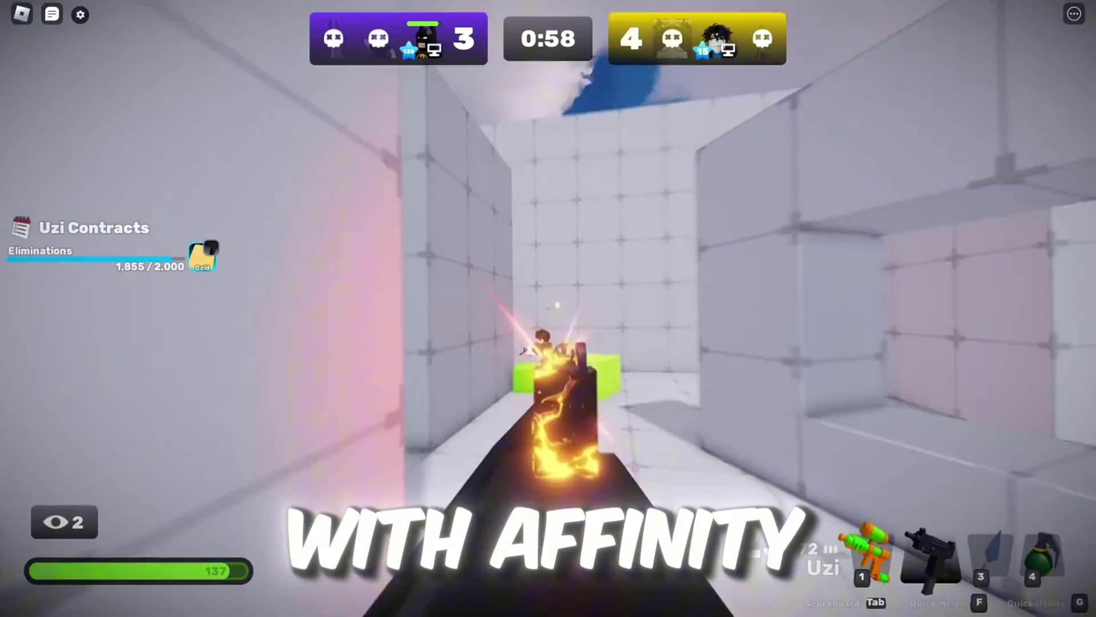
{"action": "key", "text": "3"}
{"action": "key", "text": "2"}
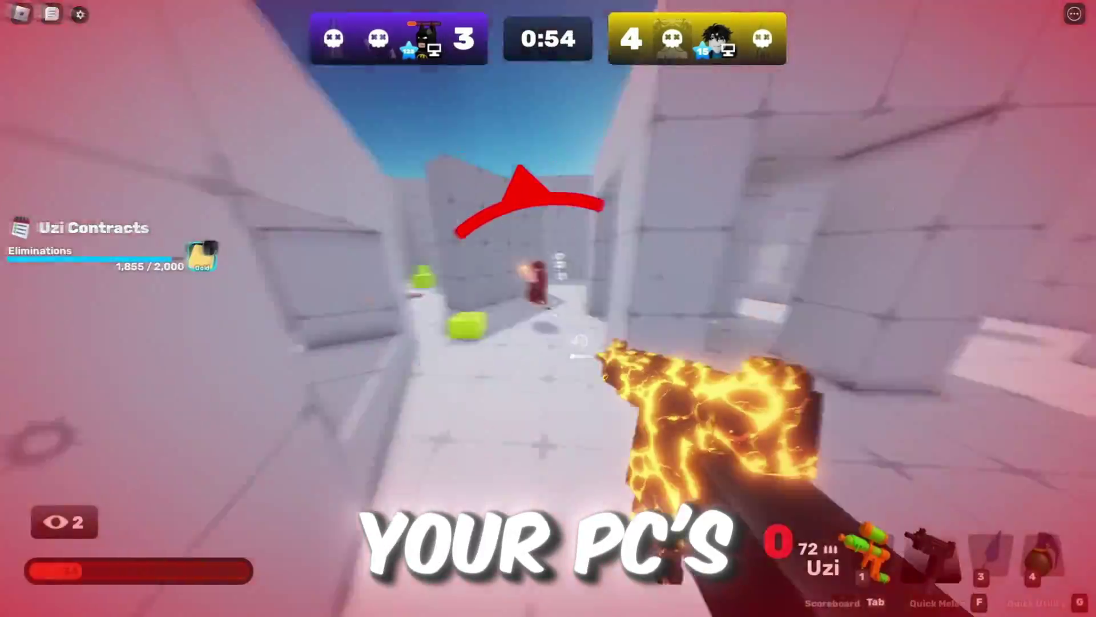
{"action": "key", "text": "1"}
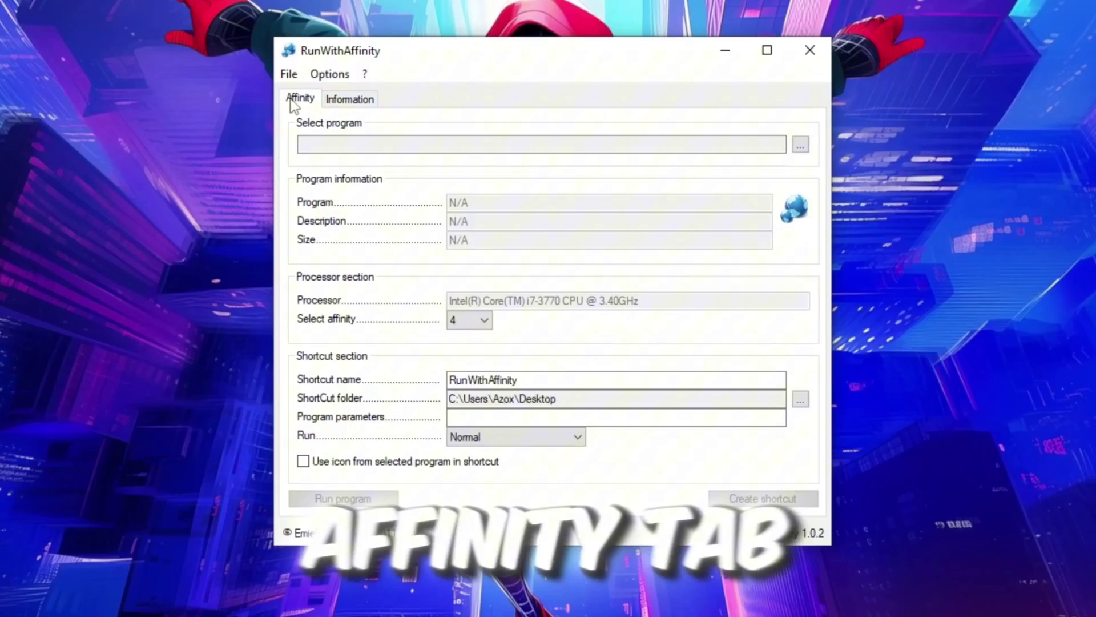
Step: Select Roblox Player as the program in RunWithAffinity and set the shortcut name to Roblox
{"action": "left_click", "coordinate": [814, 136]}
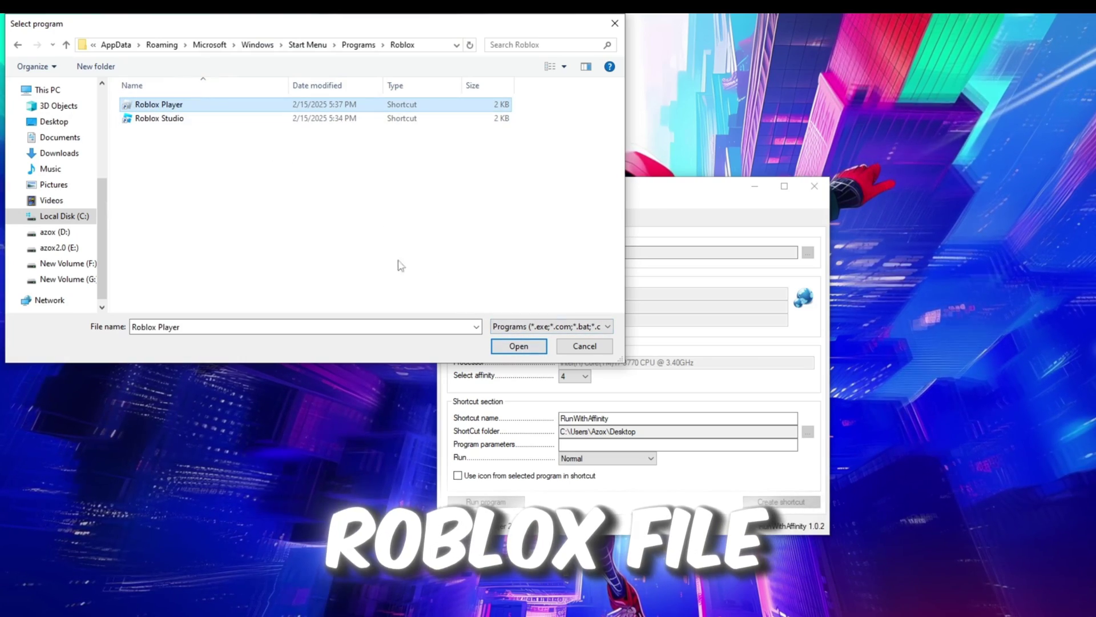
{"action": "left_click", "coordinate": [508, 347]}
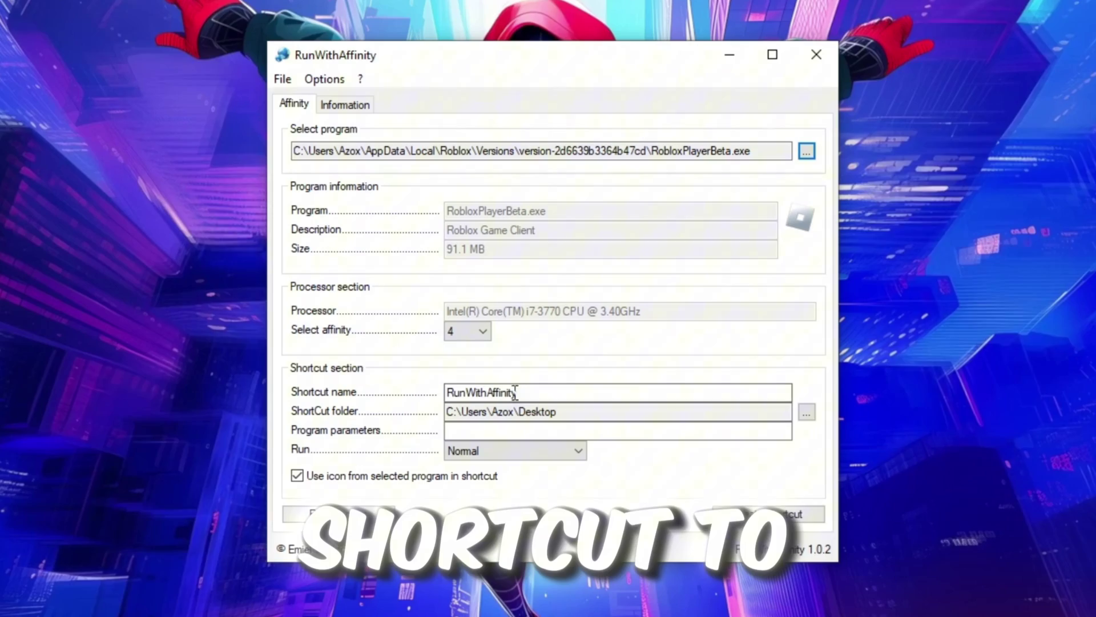
{"action": "double_click", "coordinate": [467, 392]}
{"action": "type", "text": "Roblox"}
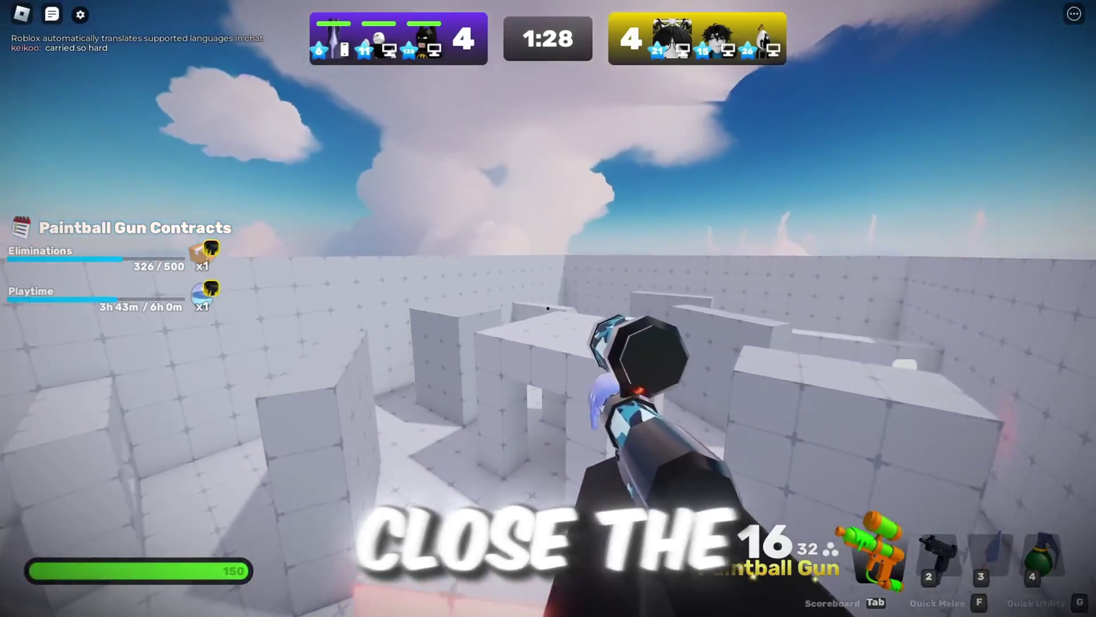
{"action": "key", "text": "f"}
{"action": "left_click", "coordinate": [548, 308]}
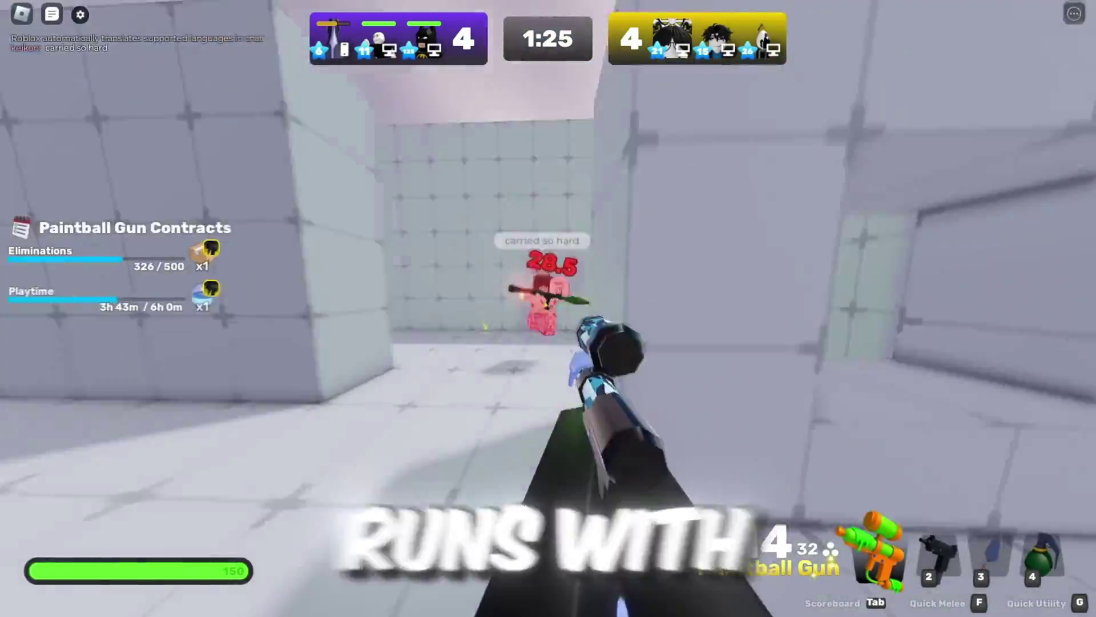
{"action": "left_click", "coordinate": [547, 308]}
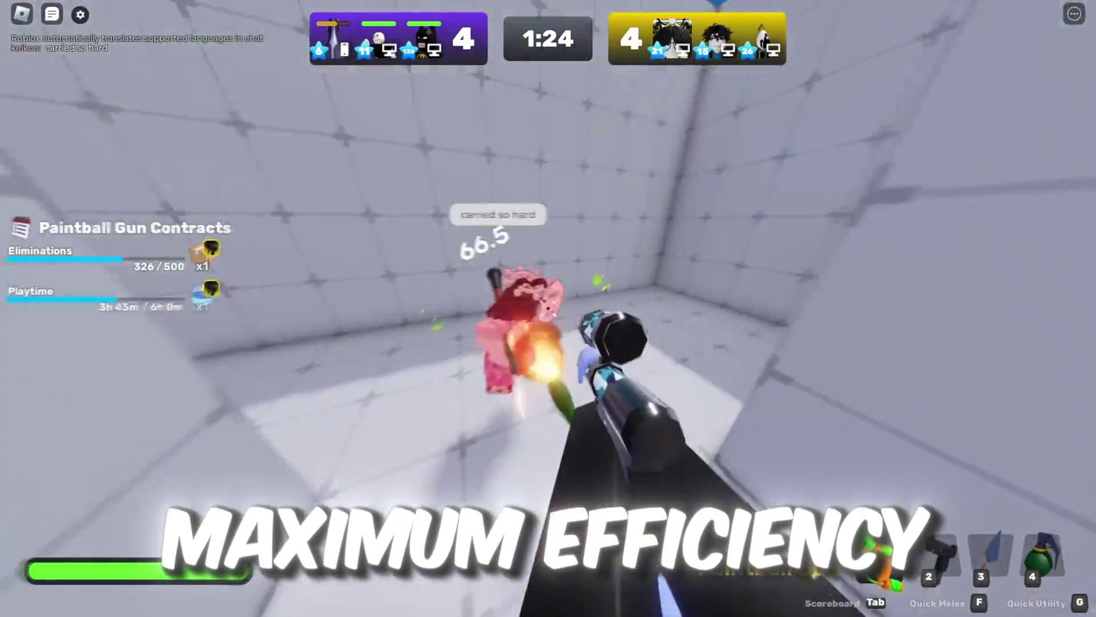
{"action": "left_click", "coordinate": [548, 308]}
{"action": "left_click", "coordinate": [547, 308]}
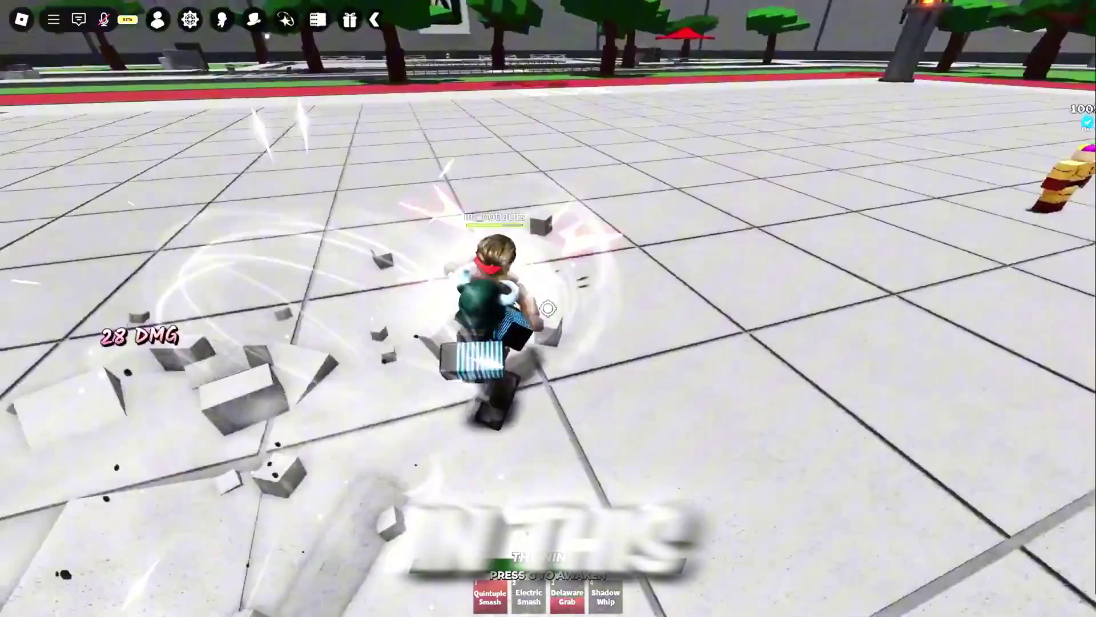
{"action": "left_click", "coordinate": [548, 308]}
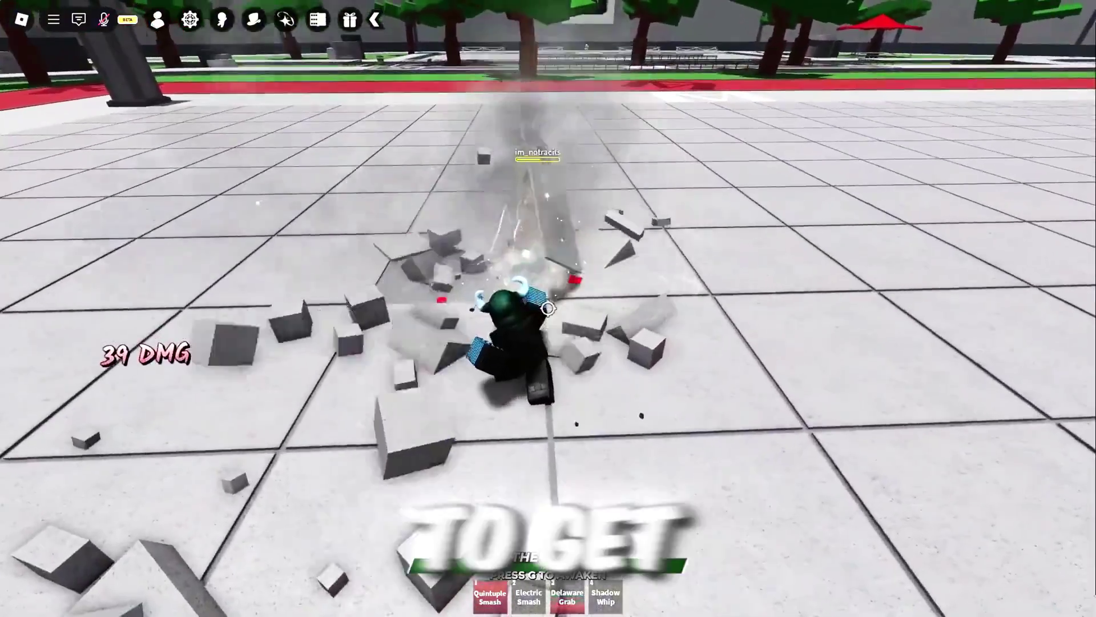
{"action": "left_click", "coordinate": [547, 308]}
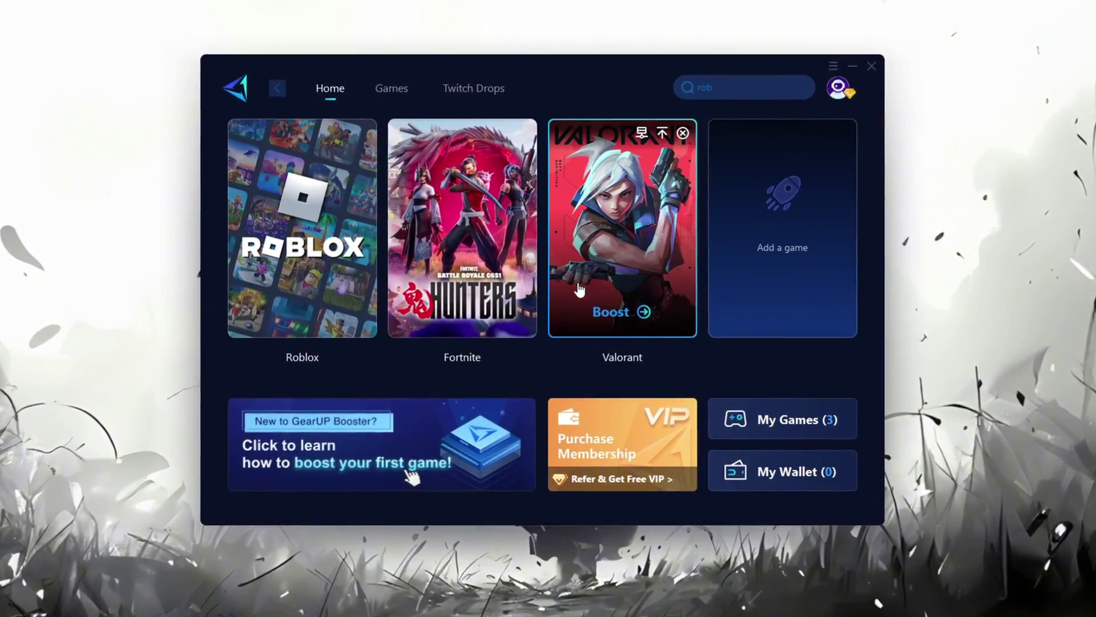
Step: Browse the supported games in GearUP Booster, return to the home page and start boosting Roblox
{"action": "left_click", "coordinate": [840, 90]}
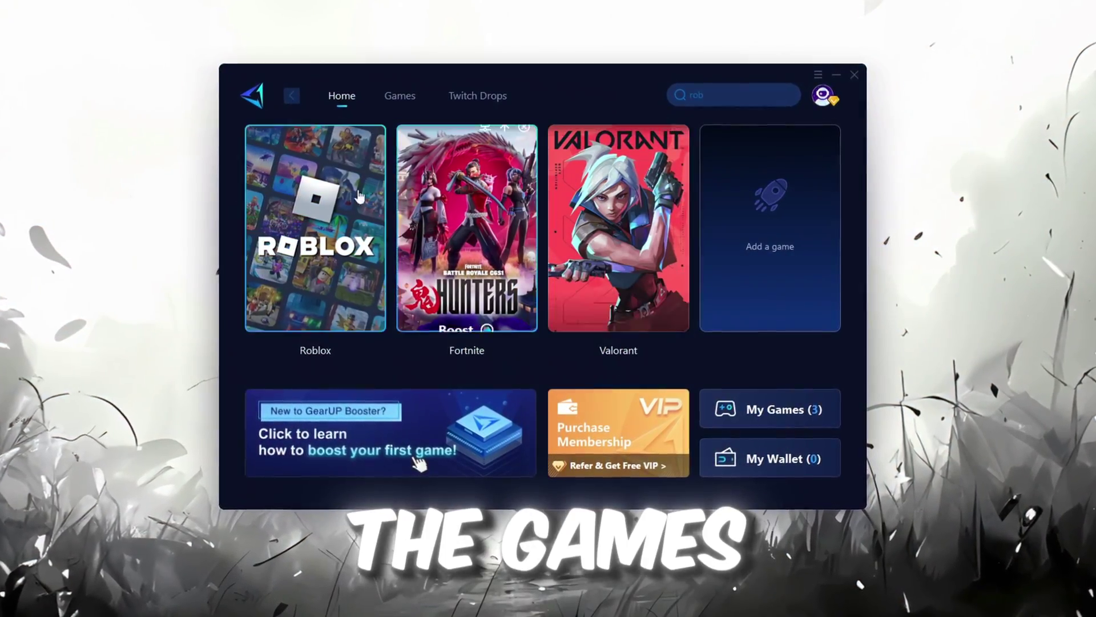
{"action": "left_click", "coordinate": [400, 96]}
{"action": "scroll", "coordinate": [530, 300], "scroll_direction": "down", "scroll_amount": 5}
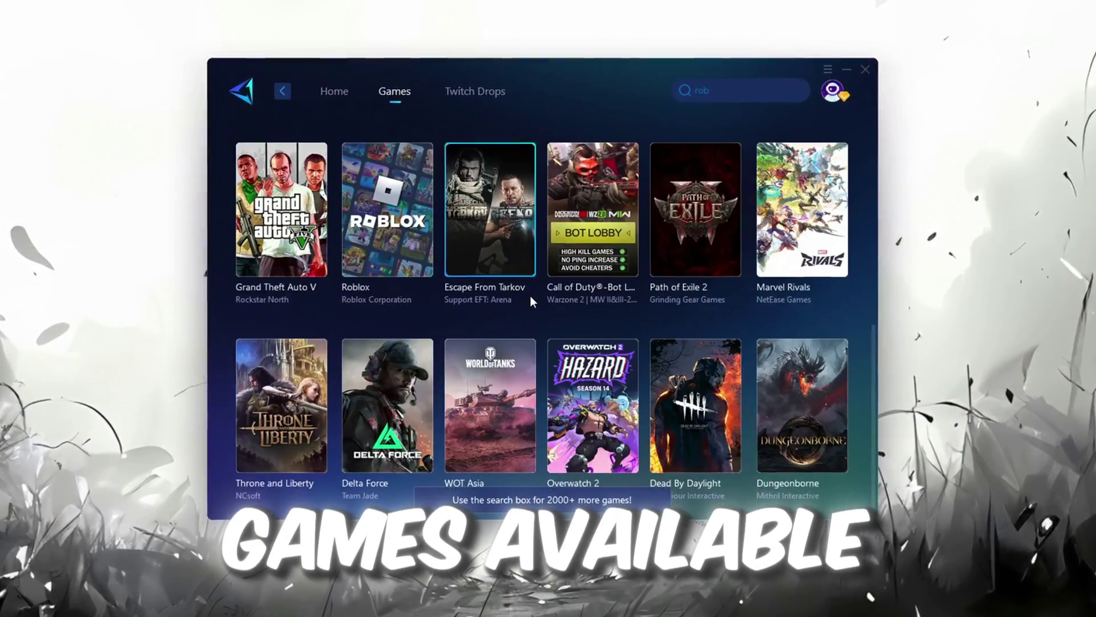
{"action": "scroll", "coordinate": [437, 145], "scroll_direction": "up", "scroll_amount": 5}
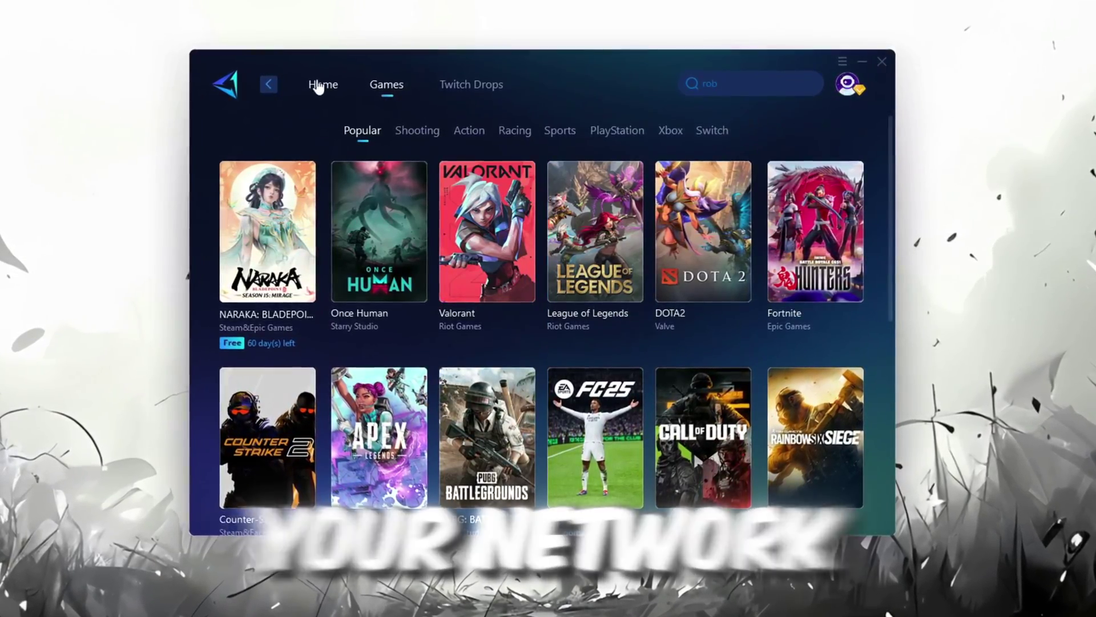
{"action": "left_click", "coordinate": [321, 86]}
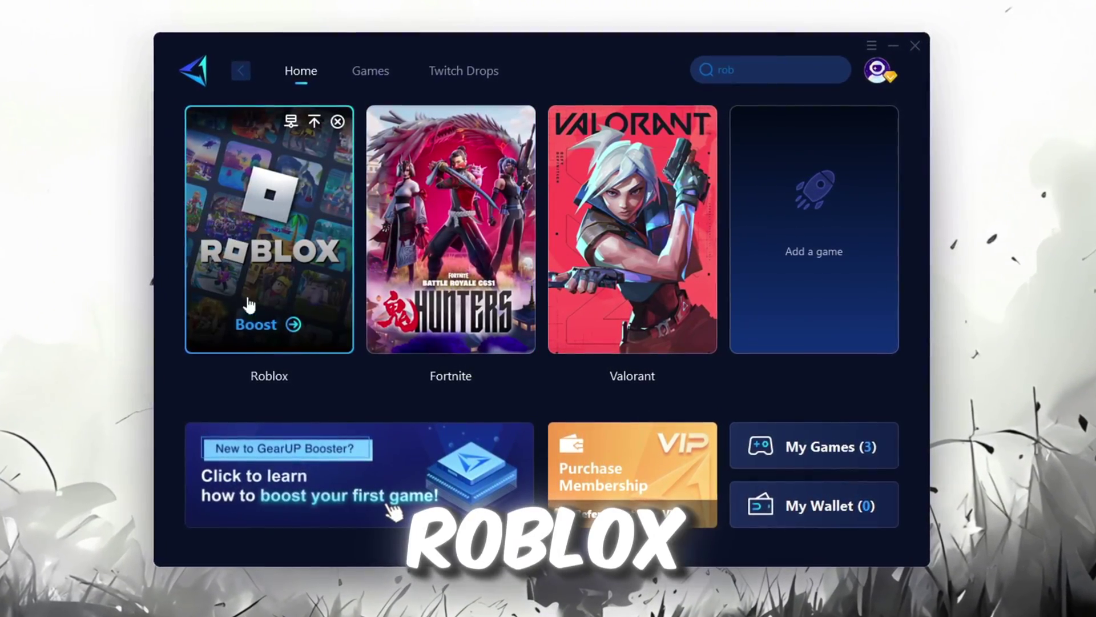
{"action": "left_click", "coordinate": [263, 329]}
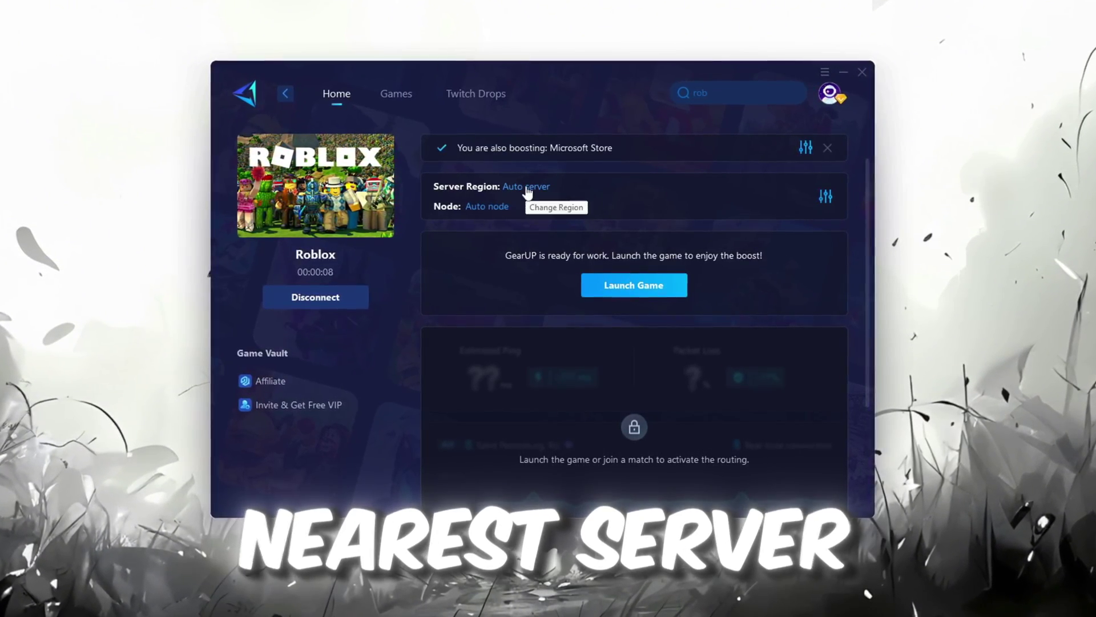
Step: Review the selectable game server regions and nodes for the Roblox boost, and close the booster window
{"action": "left_click", "coordinate": [526, 188]}
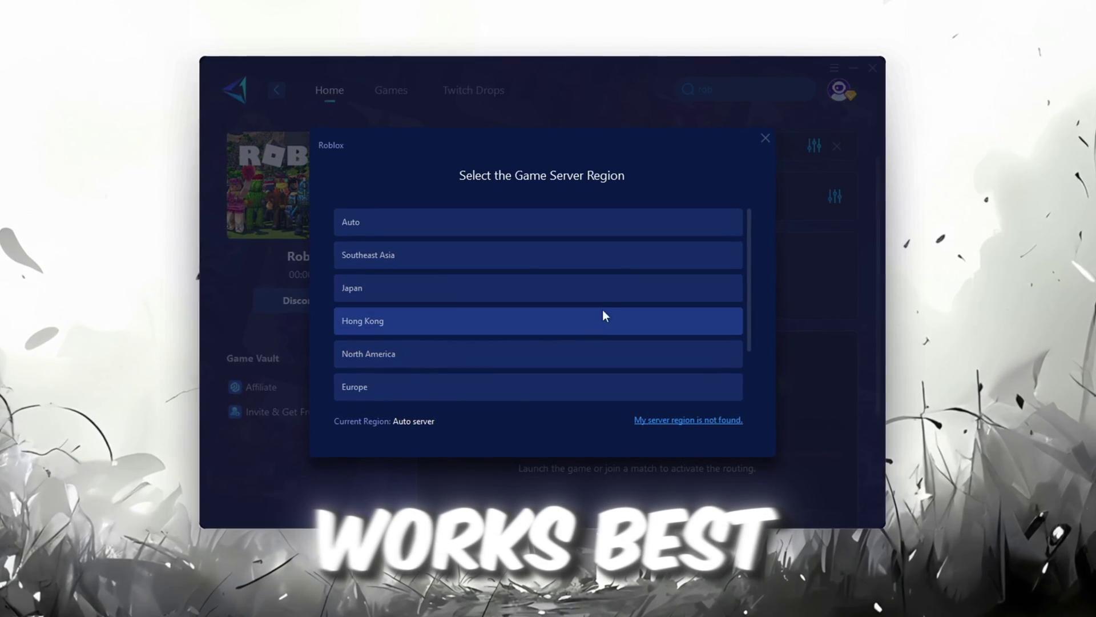
{"action": "scroll", "coordinate": [503, 270], "scroll_direction": "down", "scroll_amount": 1}
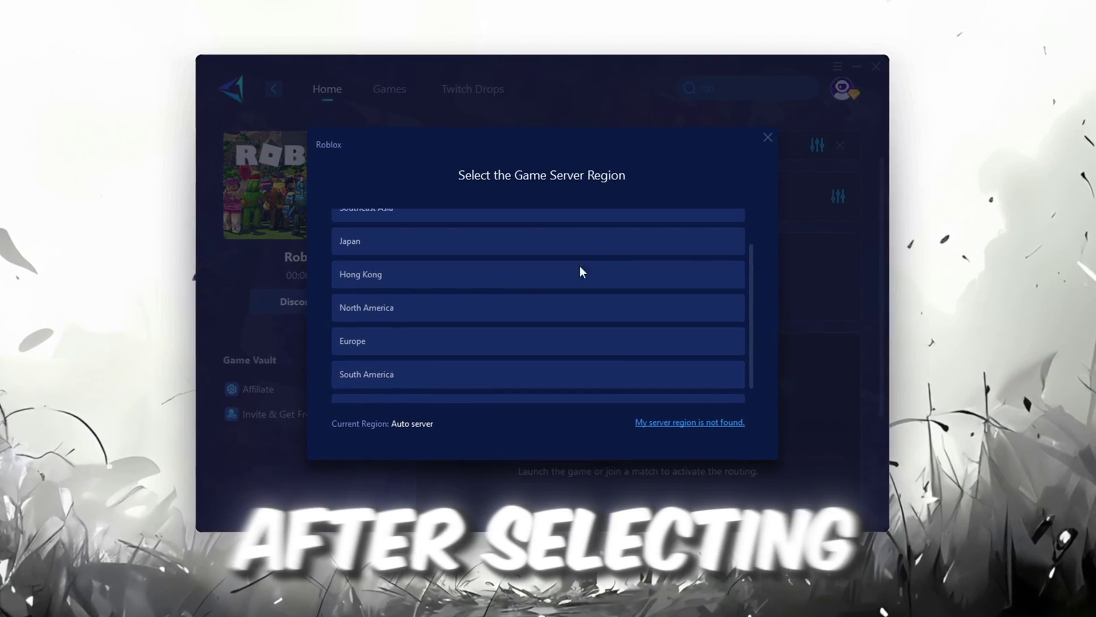
{"action": "left_click", "coordinate": [770, 137]}
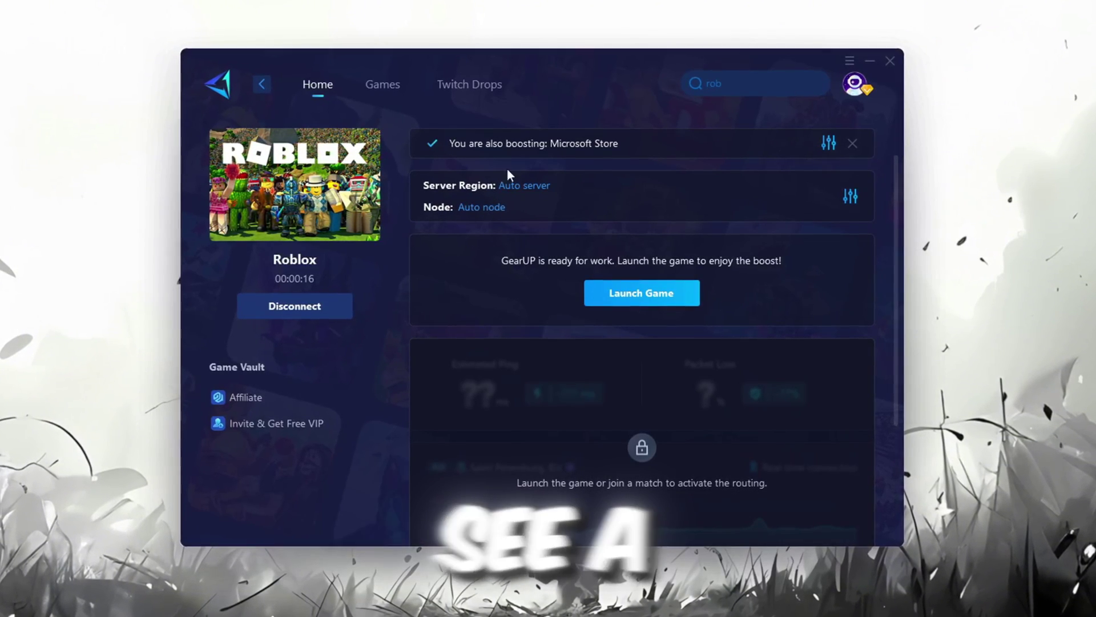
{"action": "left_click", "coordinate": [495, 207]}
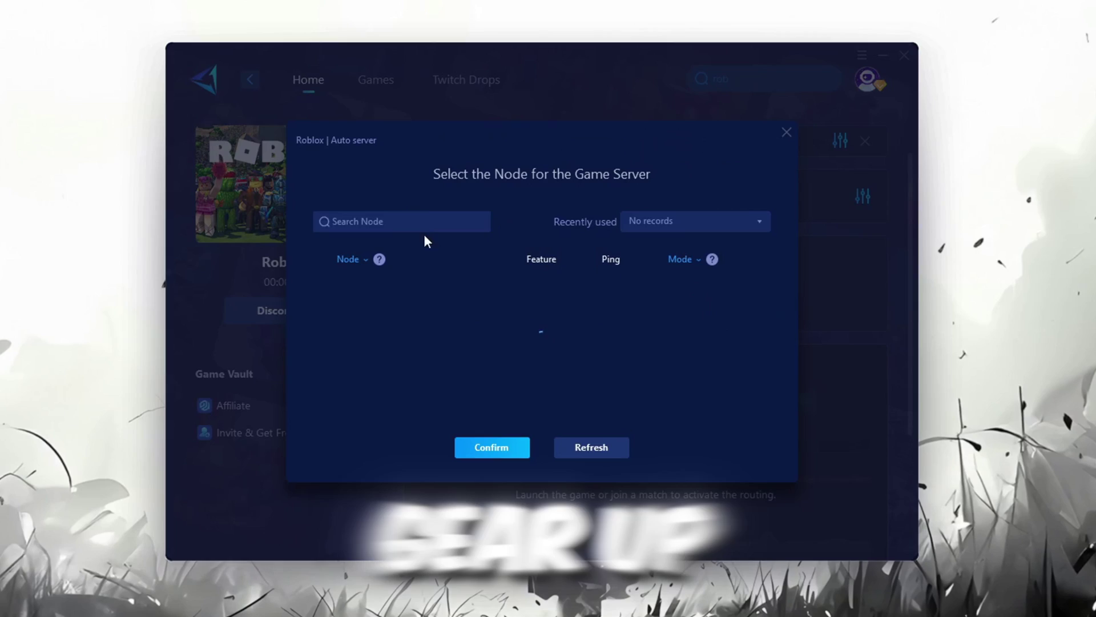
{"action": "scroll", "coordinate": [526, 307], "scroll_direction": "down", "scroll_amount": 3}
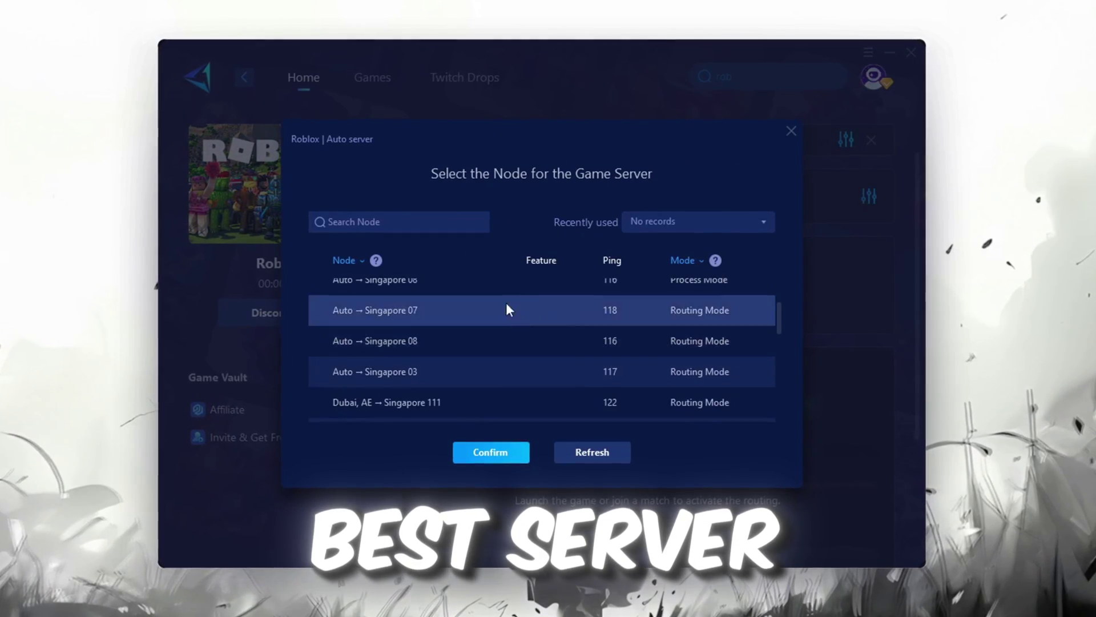
{"action": "left_click", "coordinate": [791, 132]}
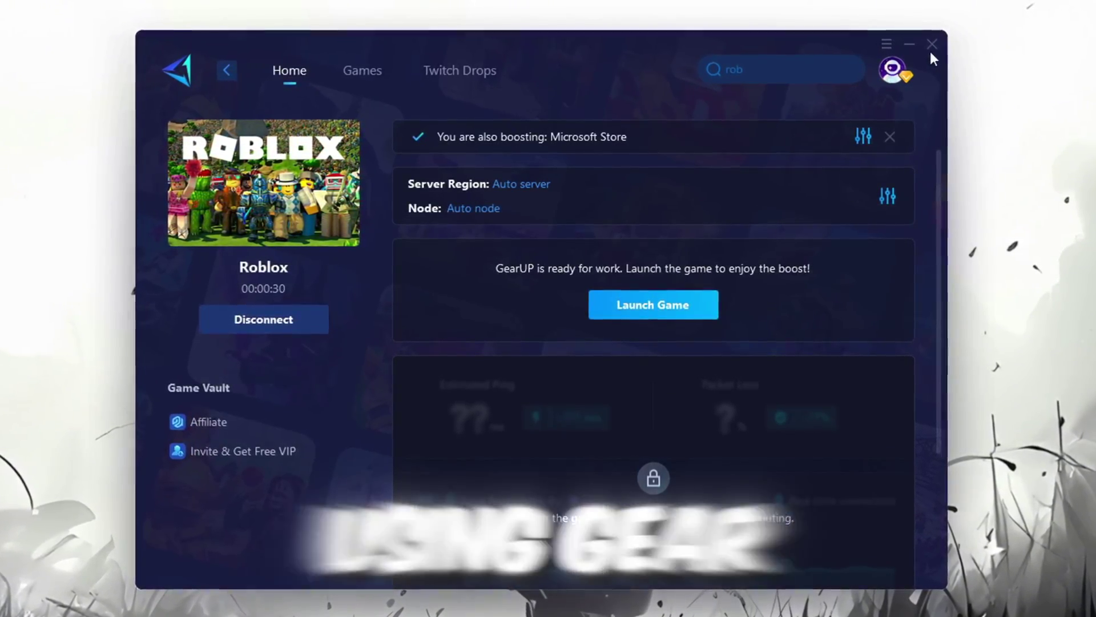
{"action": "left_click", "coordinate": [932, 44]}
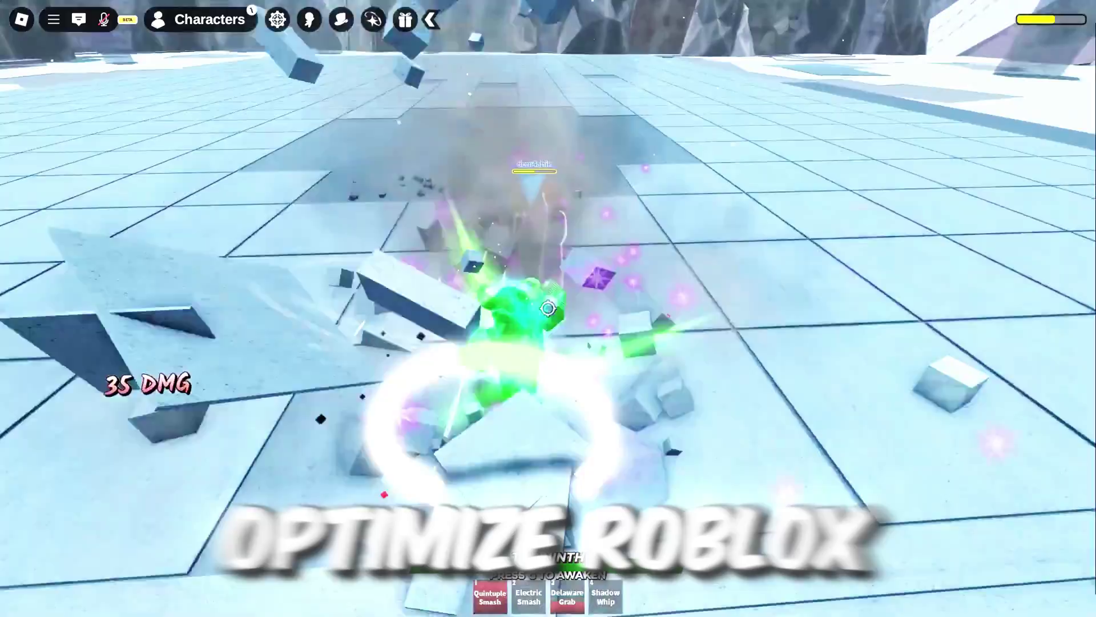
{"action": "left_click", "coordinate": [547, 308]}
{"action": "left_click", "coordinate": [547, 308]}
{"action": "left_click", "coordinate": [547, 308]}
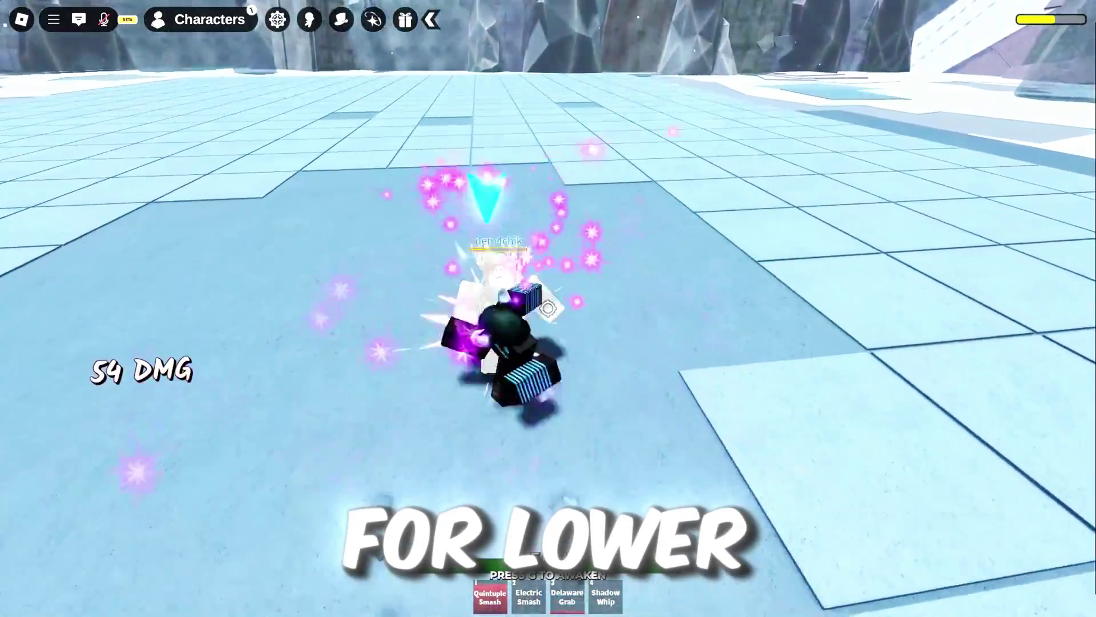
{"action": "left_click", "coordinate": [547, 308]}
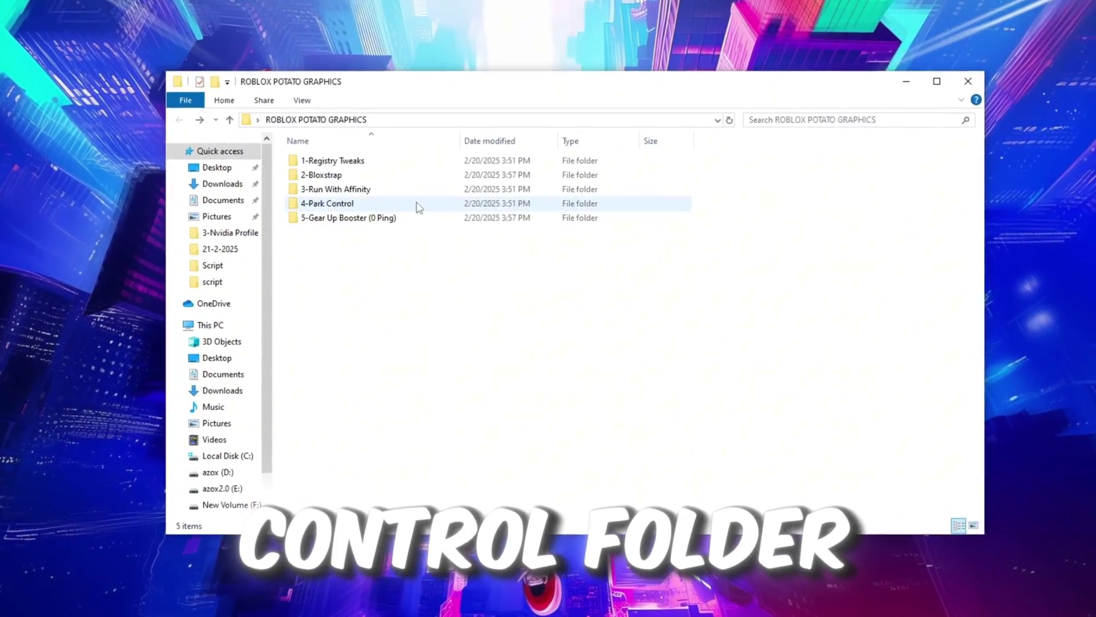
Step: Open the 4-Park Control folder and choose the Bitsum Highest Performance power profile in ParkControl
{"action": "double_click", "coordinate": [419, 205]}
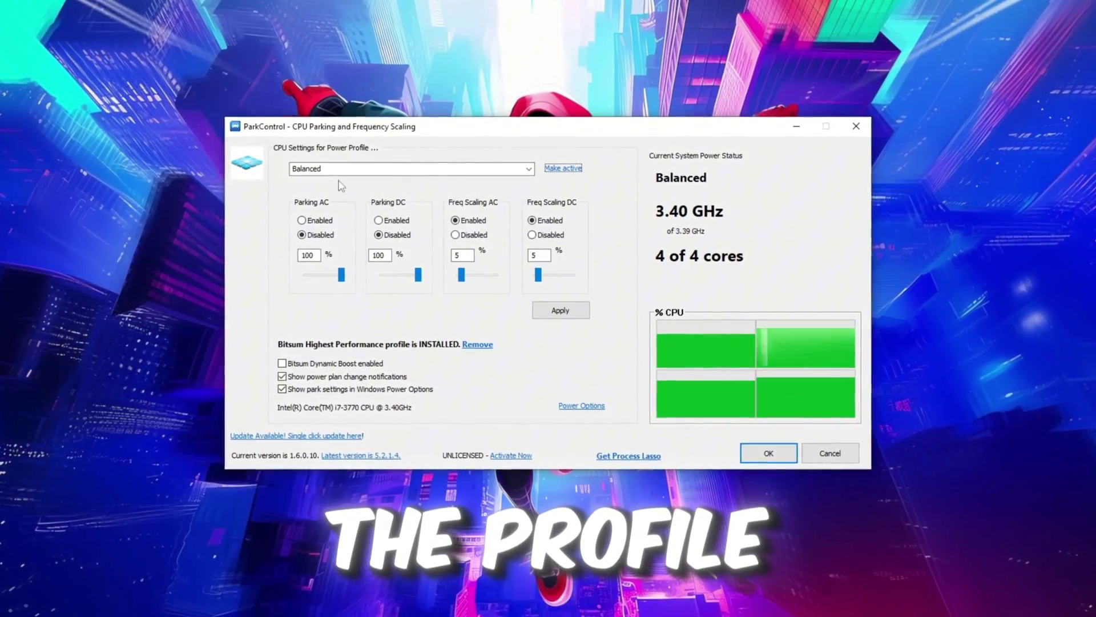
{"action": "left_click", "coordinate": [517, 174]}
{"action": "left_click", "coordinate": [332, 187]}
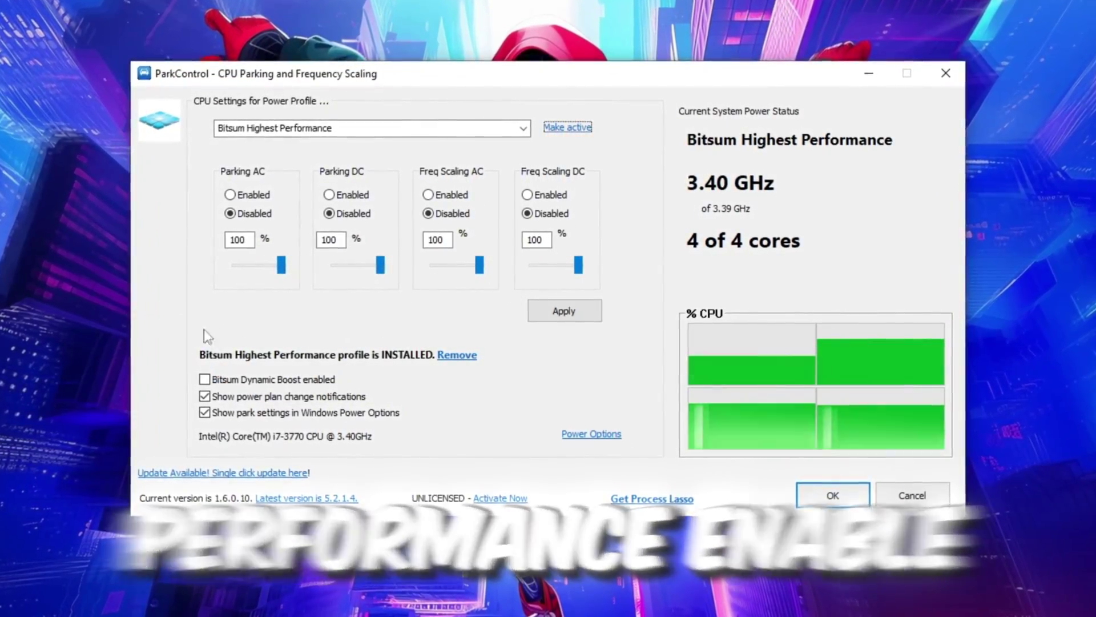
Step: Enable Bitsum Dynamic Boost with Bitsum Highest Performance as the idle profile and an idle time of 300 seconds
{"action": "left_click", "coordinate": [204, 379]}
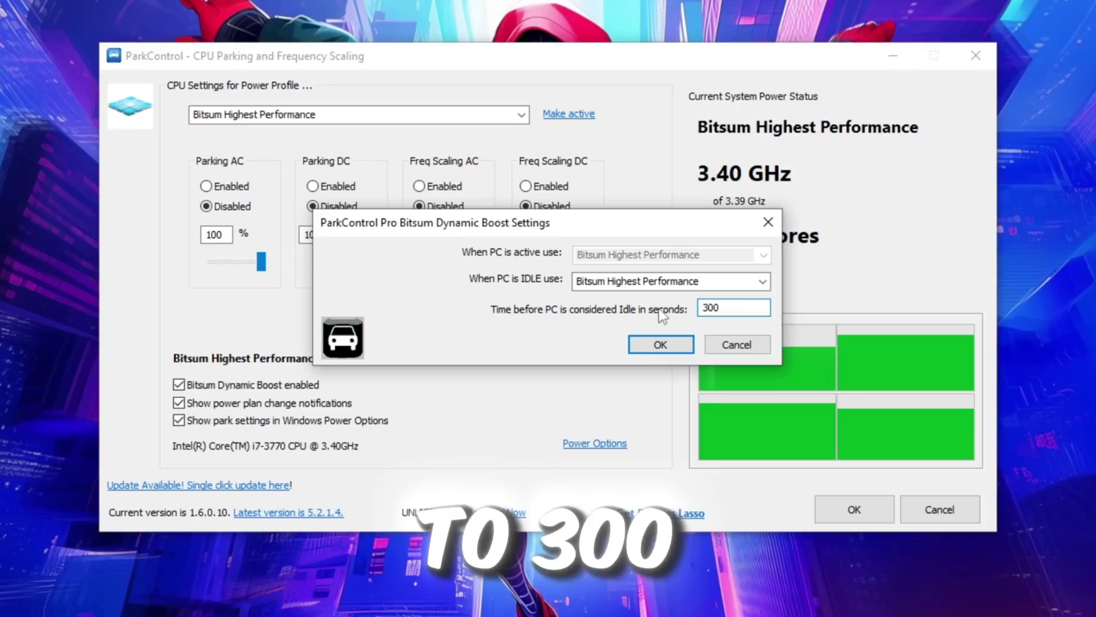
{"action": "left_click", "coordinate": [662, 344]}
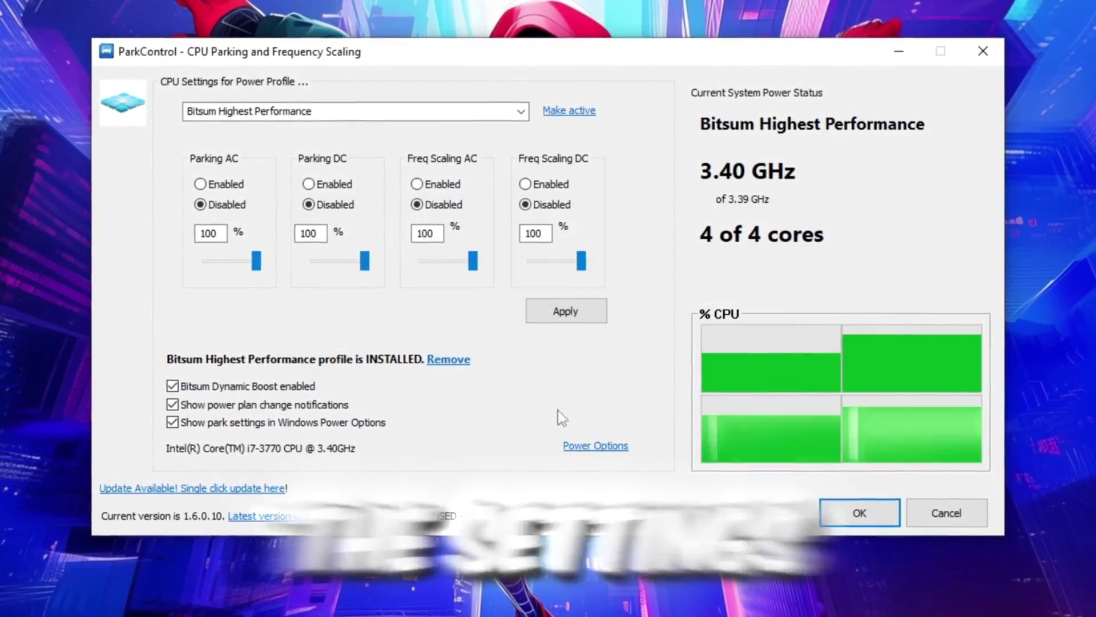
Step: Open the Bitsum Highest Performance plan's advanced power settings and make sure PCI Express Link State Power Management is Off
{"action": "left_click", "coordinate": [608, 448]}
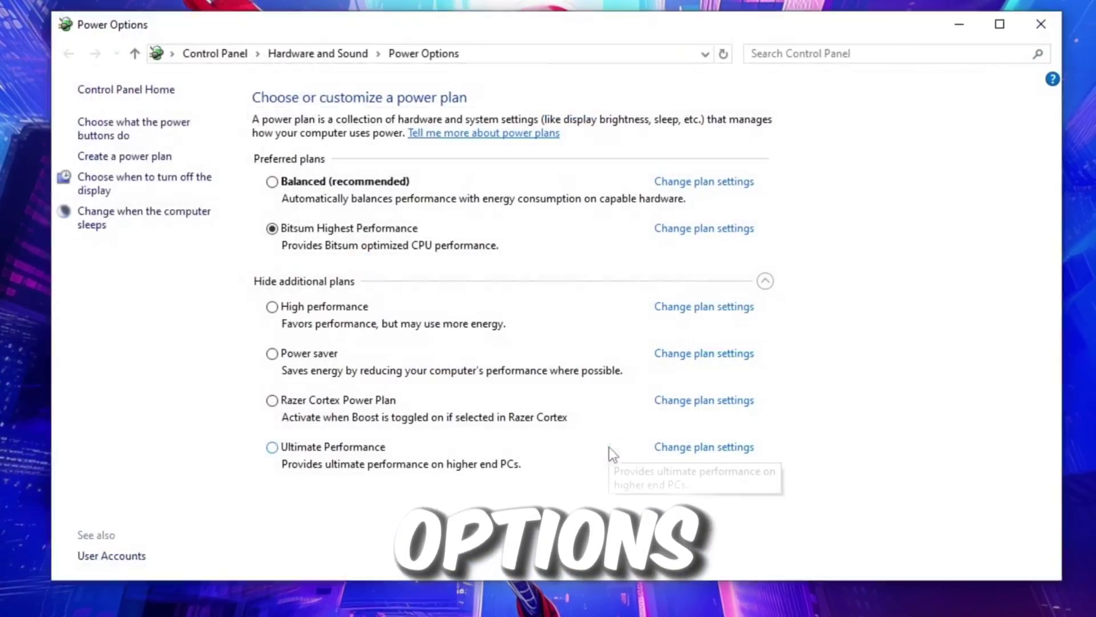
{"action": "left_click", "coordinate": [700, 230]}
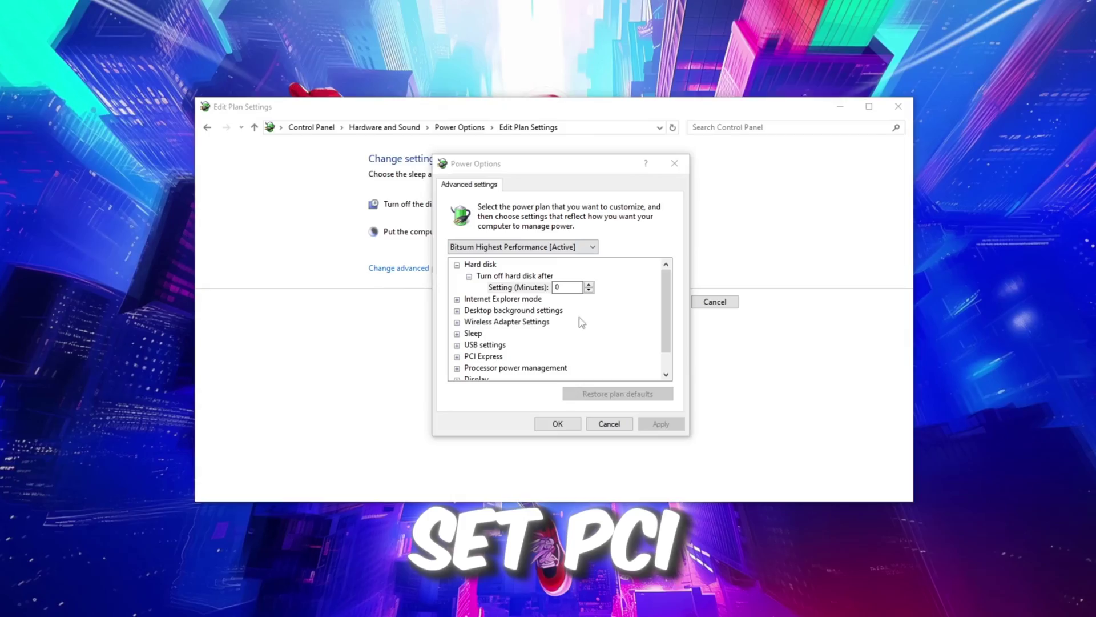
{"action": "scroll", "coordinate": [580, 320], "scroll_direction": "down", "scroll_amount": 1}
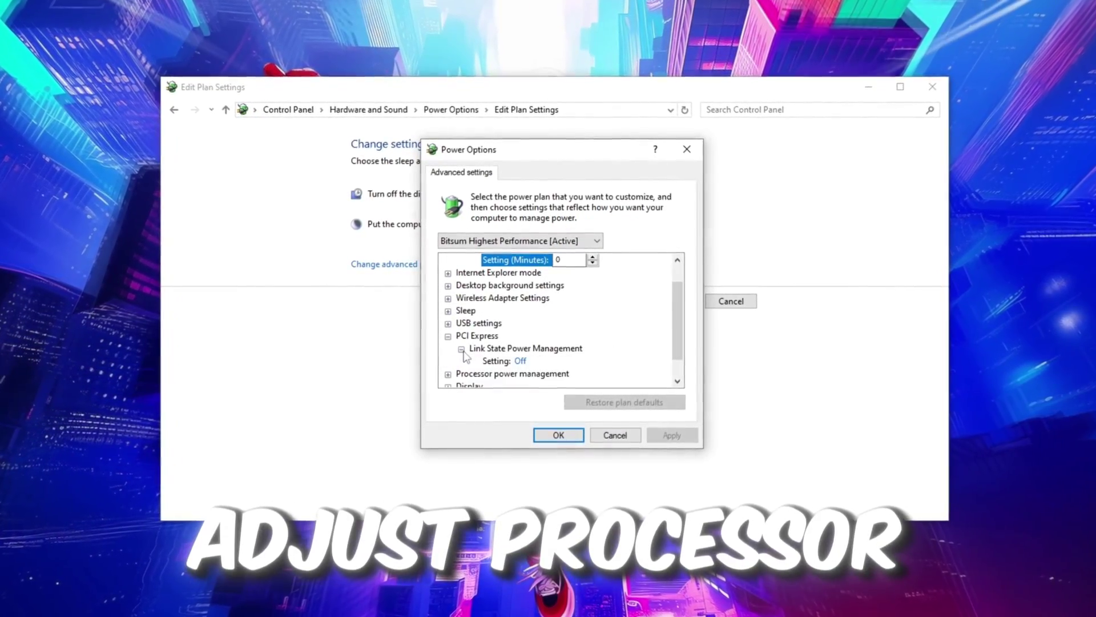
Step: Make sure the minimum and maximum processor states are 100% and the system cooling policy is Active, and accept the power settings
{"action": "scroll", "coordinate": [516, 350], "scroll_direction": "down", "scroll_amount": 1}
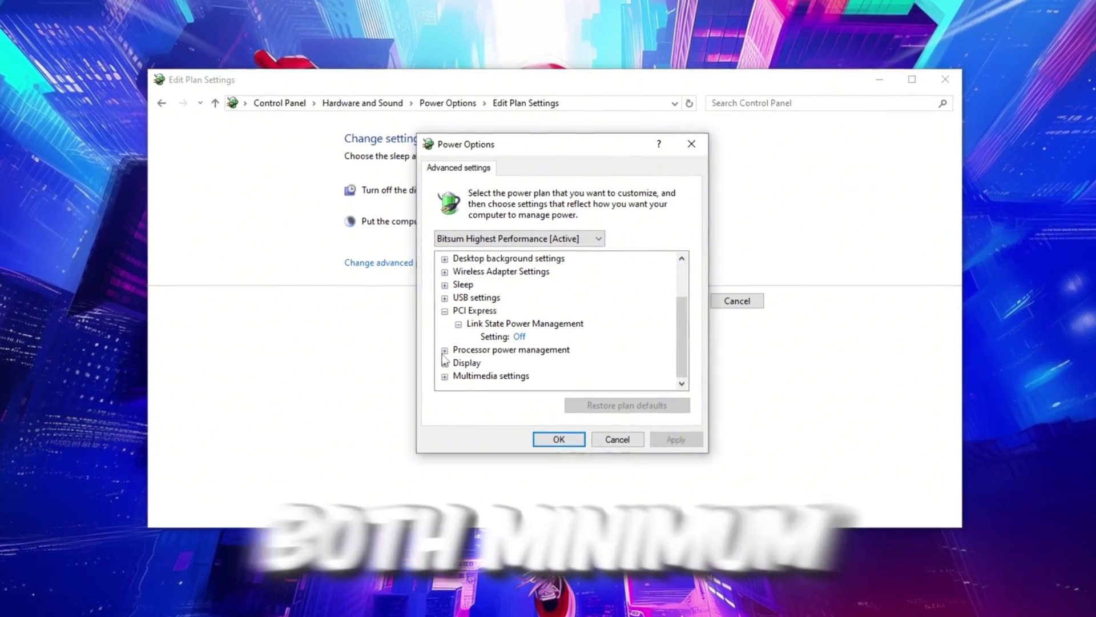
{"action": "left_click", "coordinate": [445, 350]}
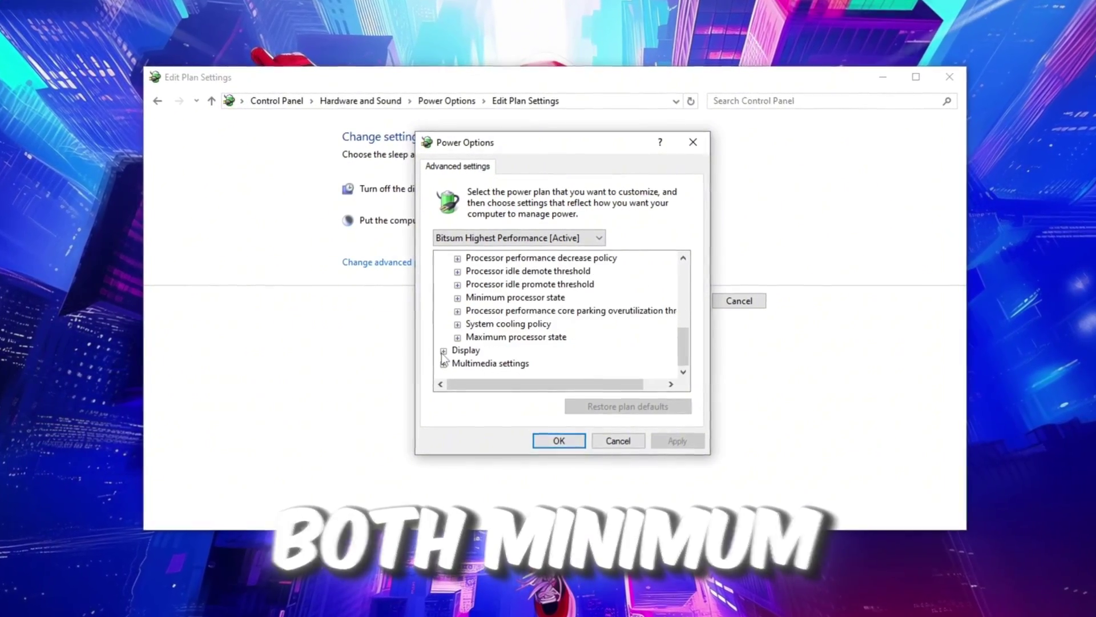
{"action": "left_click", "coordinate": [454, 297]}
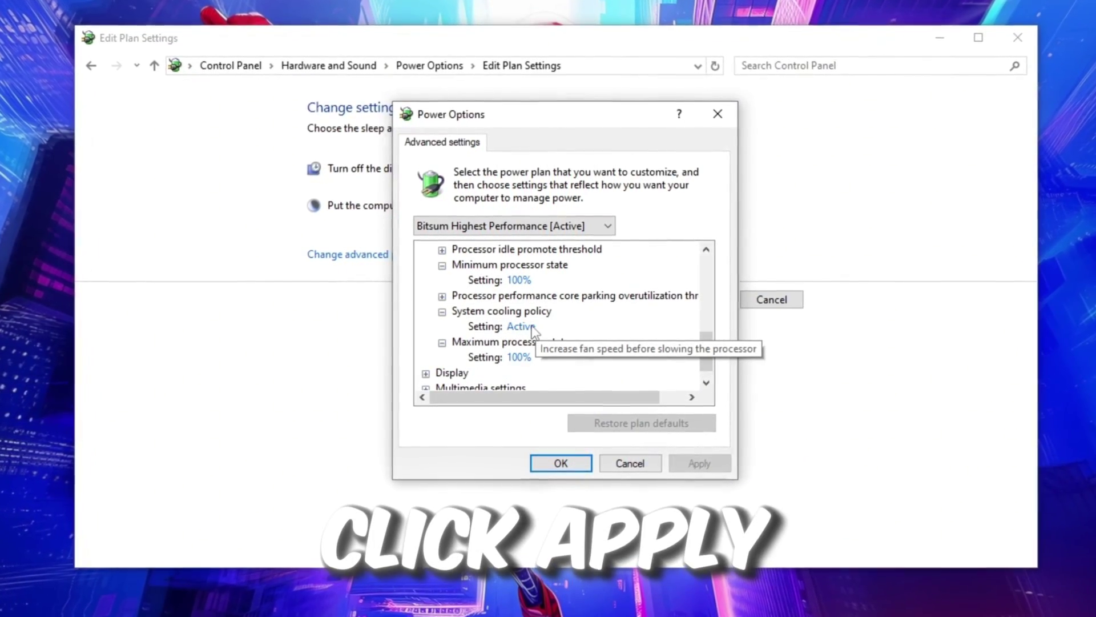
{"action": "left_click", "coordinate": [560, 465]}
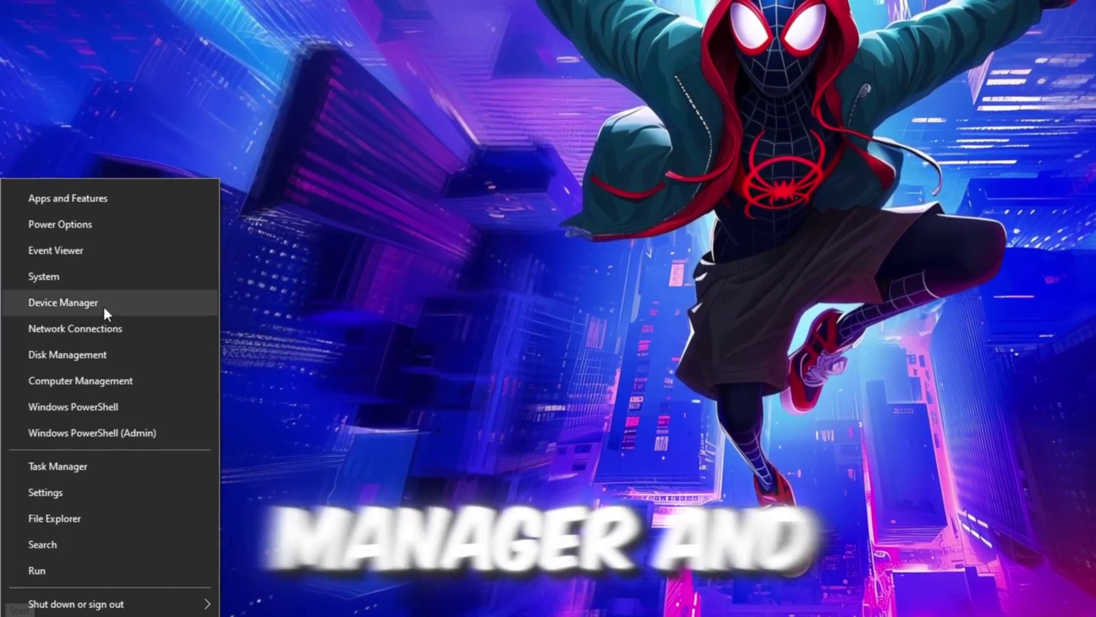
Step: Open Device Manager and make sure the High precision event timer under System devices is disabled
{"action": "left_click", "coordinate": [85, 302]}
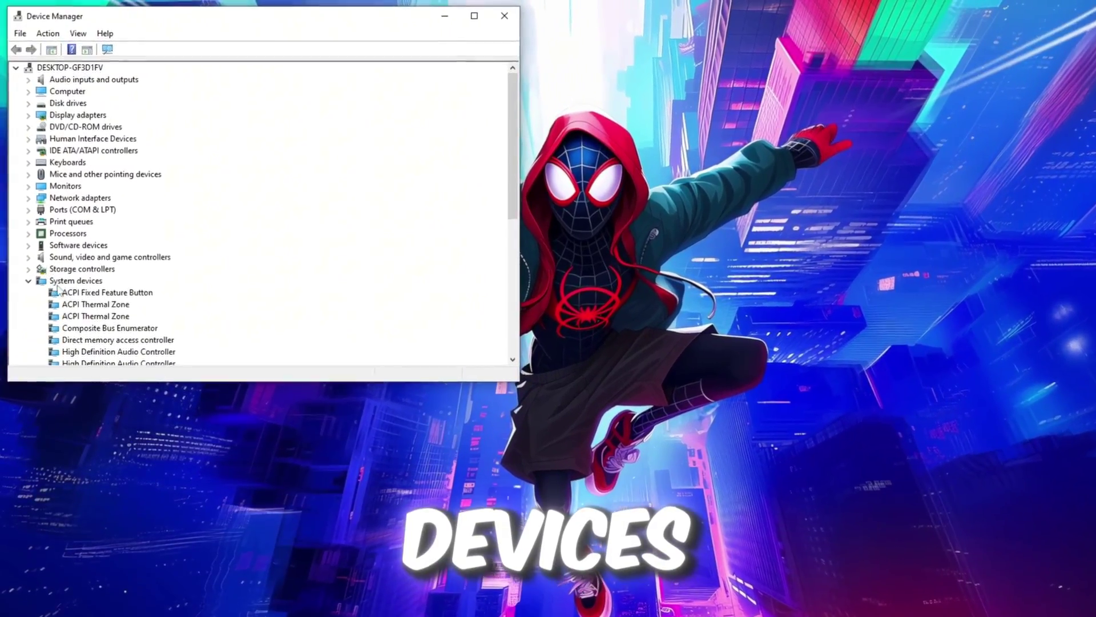
{"action": "scroll", "coordinate": [57, 288], "scroll_direction": "down", "scroll_amount": 1}
{"action": "scroll", "coordinate": [74, 283], "scroll_direction": "down", "scroll_amount": 1}
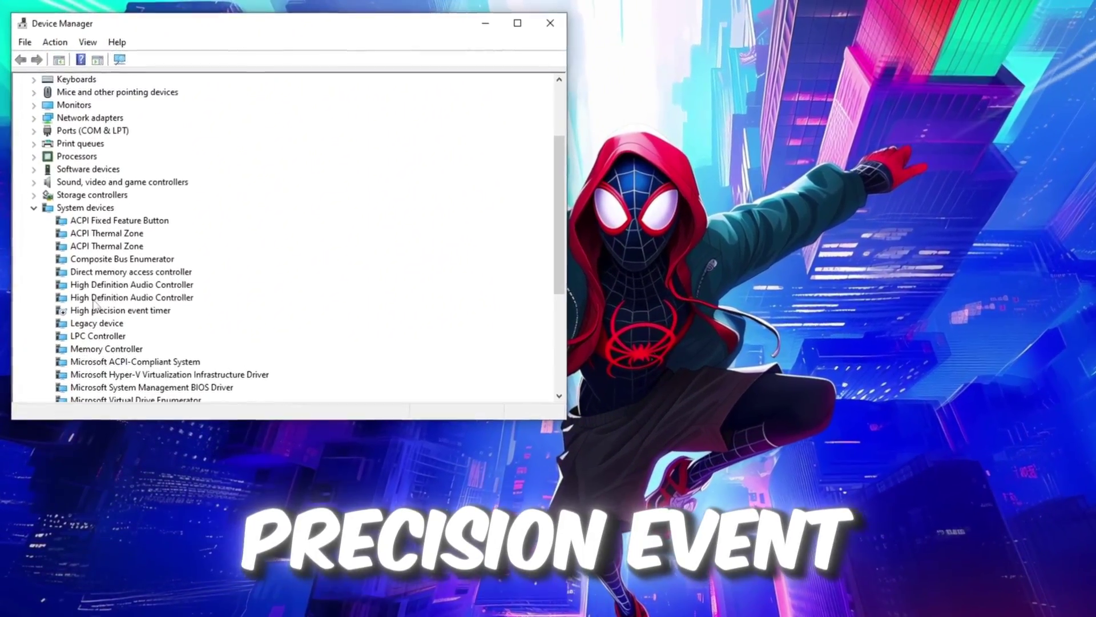
{"action": "left_click", "coordinate": [93, 306]}
{"action": "scroll", "coordinate": [96, 302], "scroll_direction": "down", "scroll_amount": 1}
{"action": "right_click", "coordinate": [104, 266]}
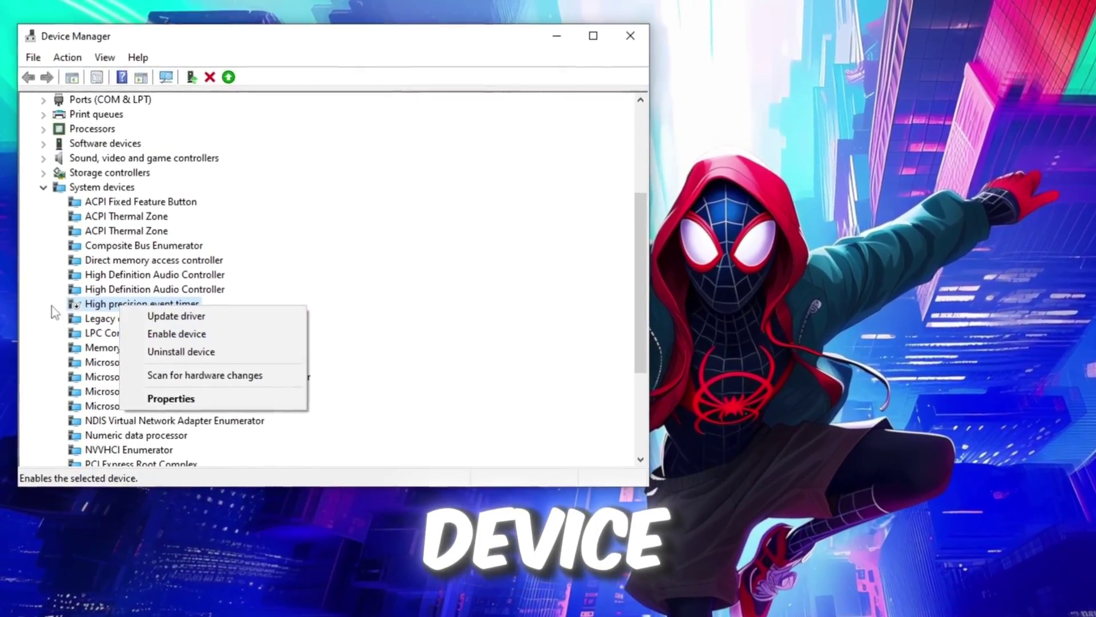
{"action": "left_click", "coordinate": [135, 285]}
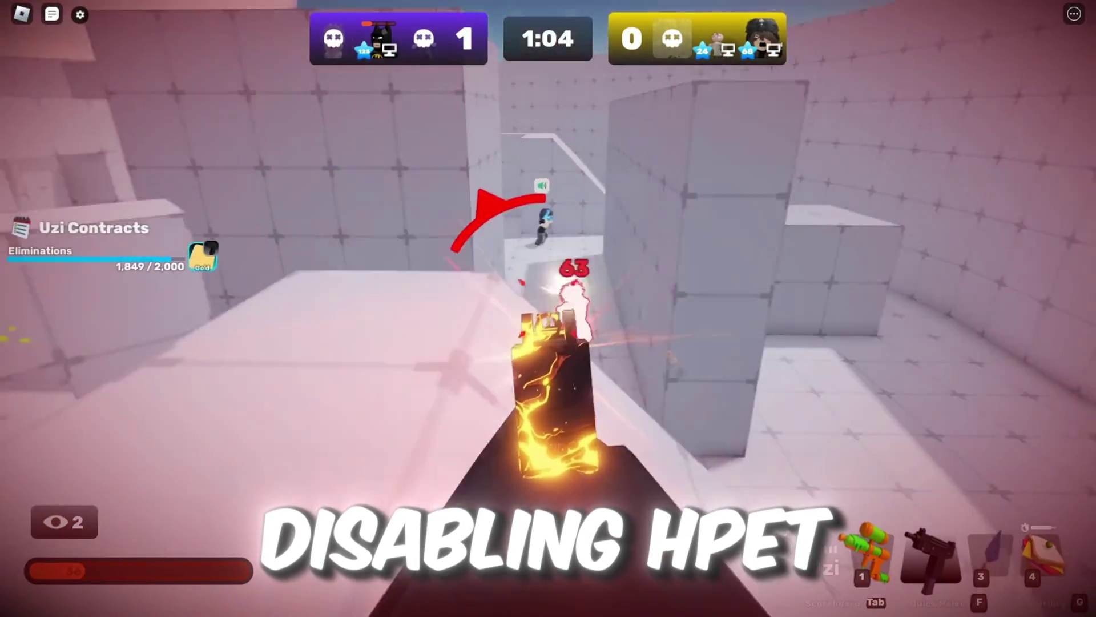
{"action": "key", "text": "3"}
{"action": "key", "text": "2"}
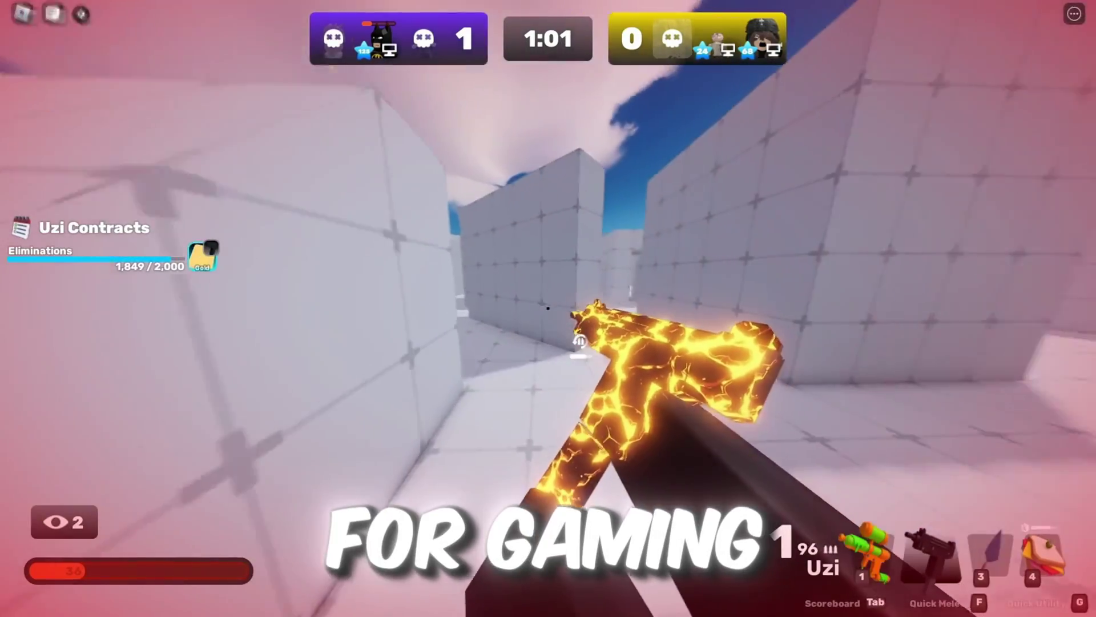
{"action": "left_click", "coordinate": [548, 309]}
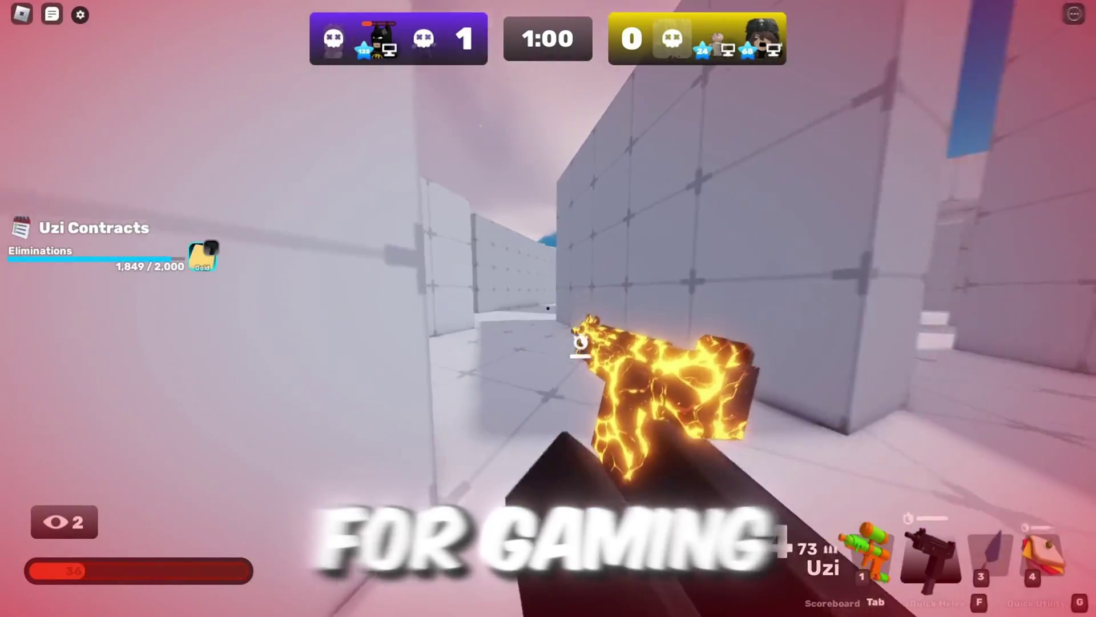
{"action": "key", "text": "1"}
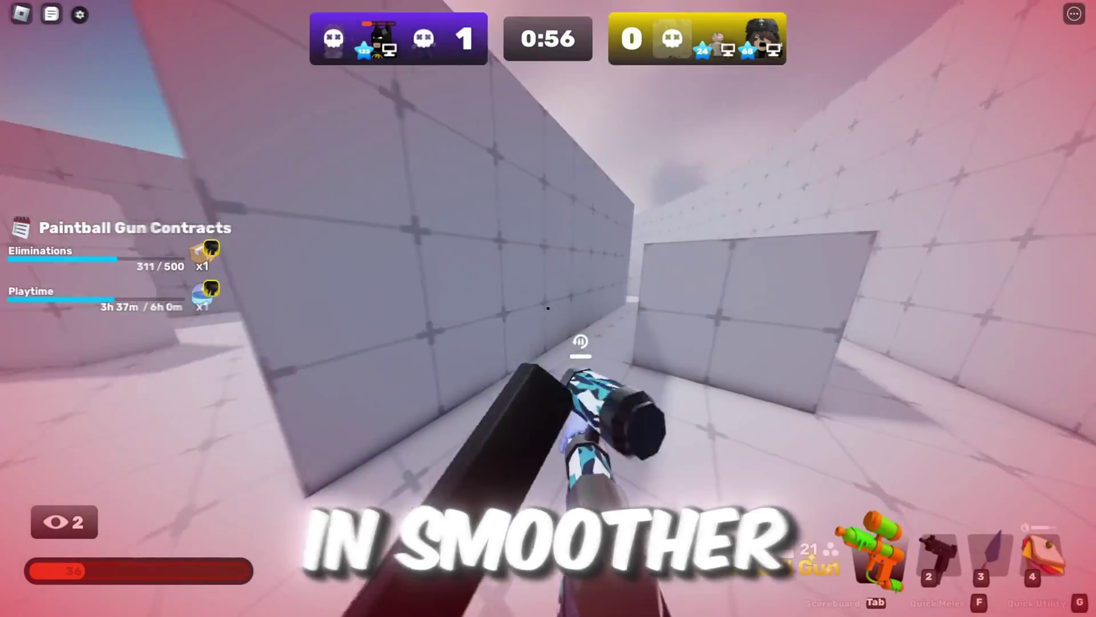
{"action": "key", "text": "3"}
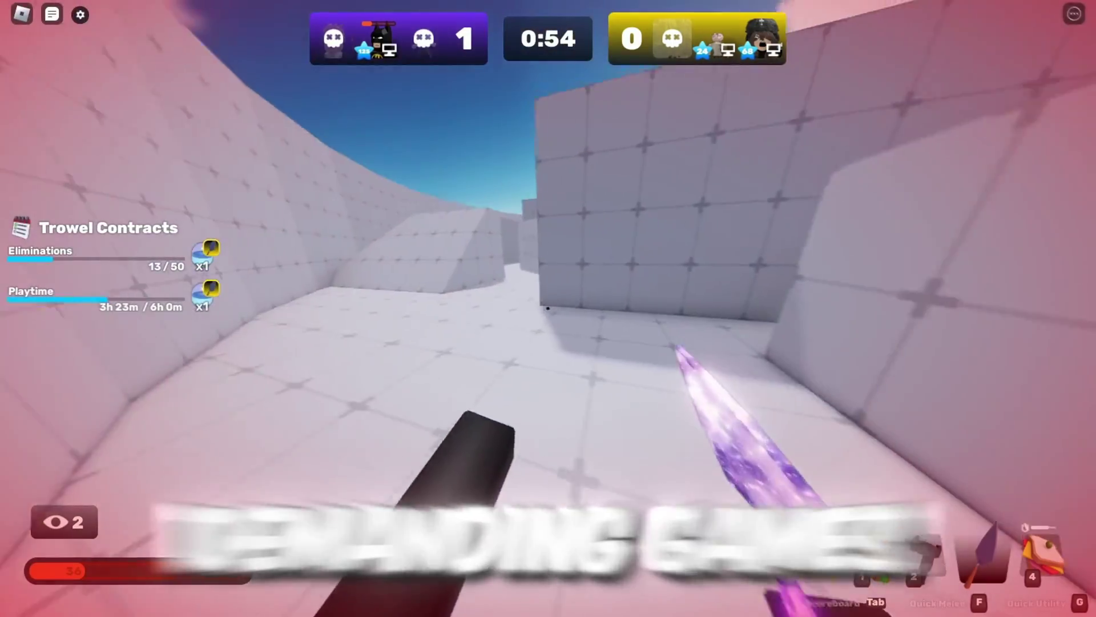
{"action": "key", "text": "2"}
{"action": "key", "text": "1"}
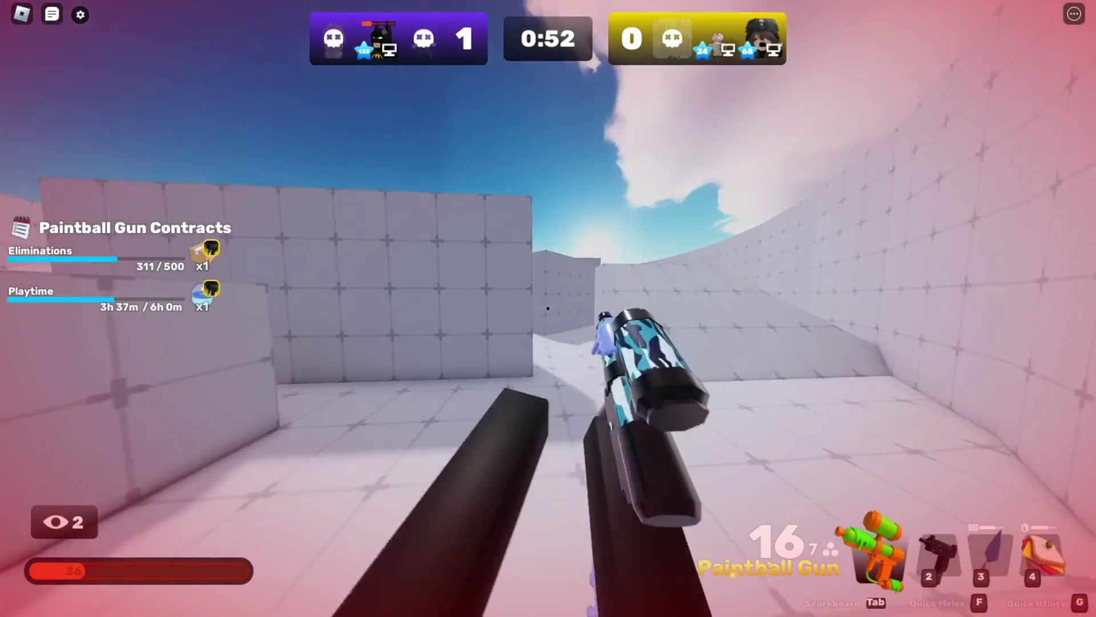
{"action": "key", "text": "3"}
{"action": "key", "text": "1"}
{"action": "left_click", "coordinate": [548, 308]}
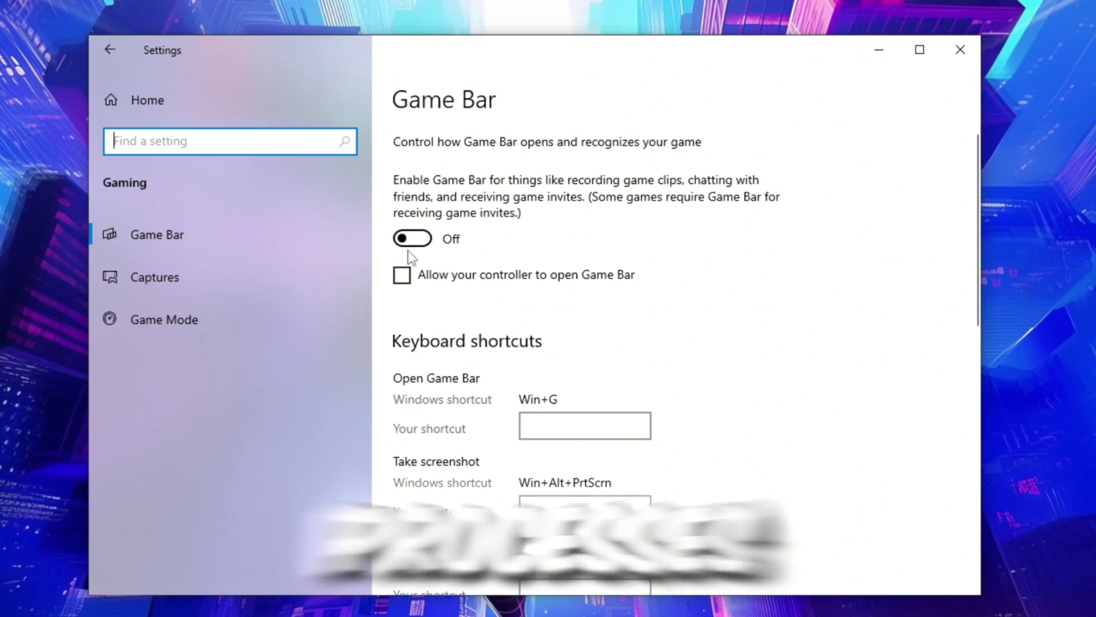
Step: Make sure Game Mode is on, and open the graphics performance options for Roblox in the Graphics settings
{"action": "left_click", "coordinate": [197, 327]}
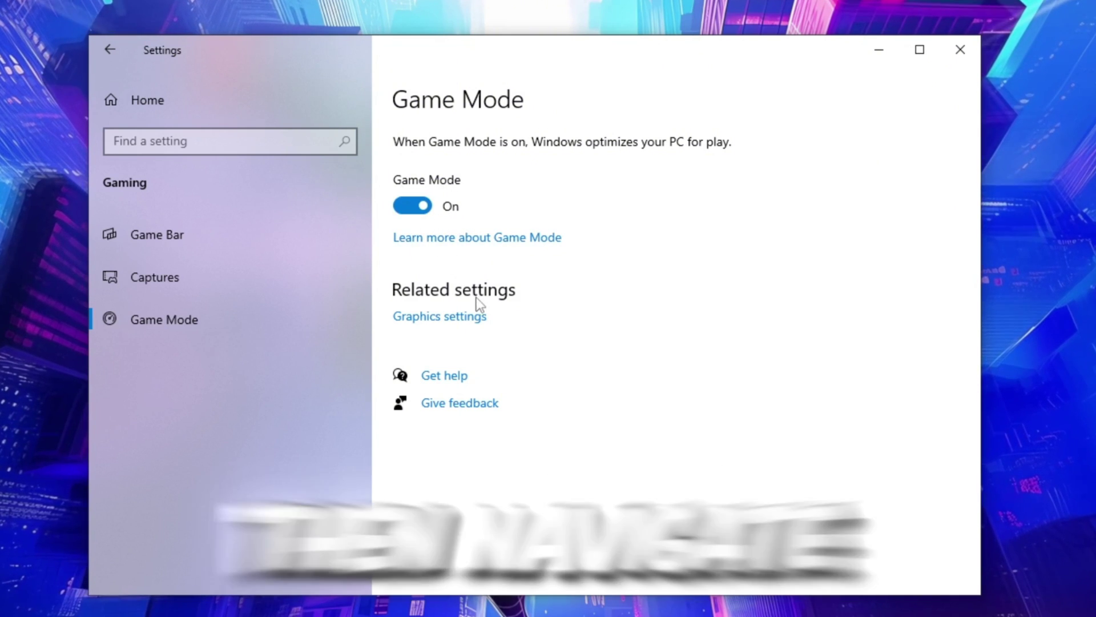
{"action": "left_click", "coordinate": [428, 318]}
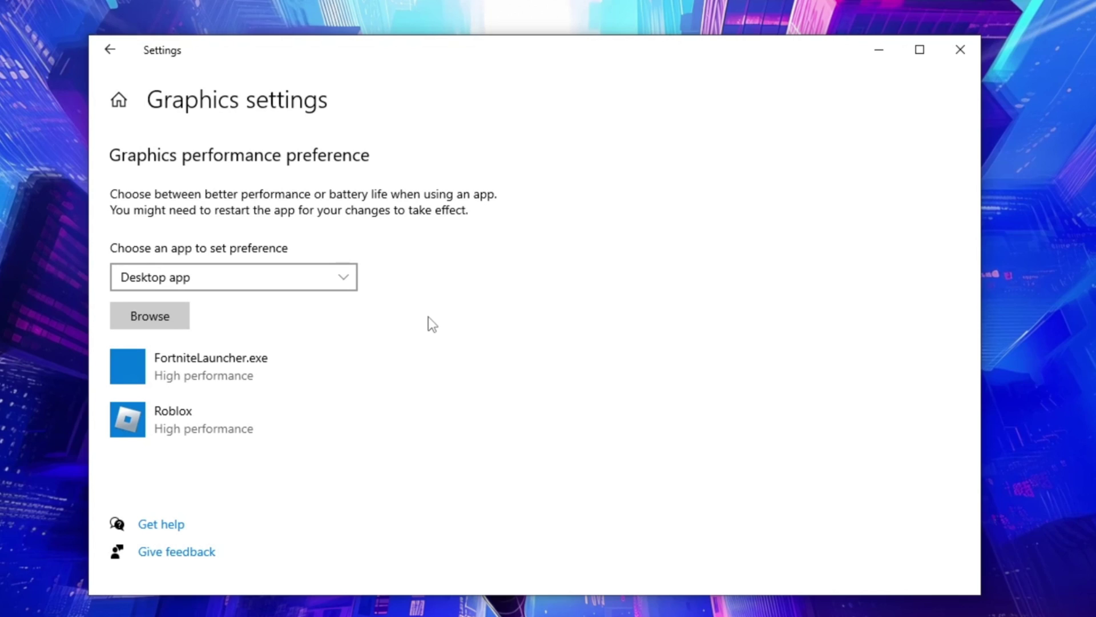
{"action": "left_click", "coordinate": [200, 420]}
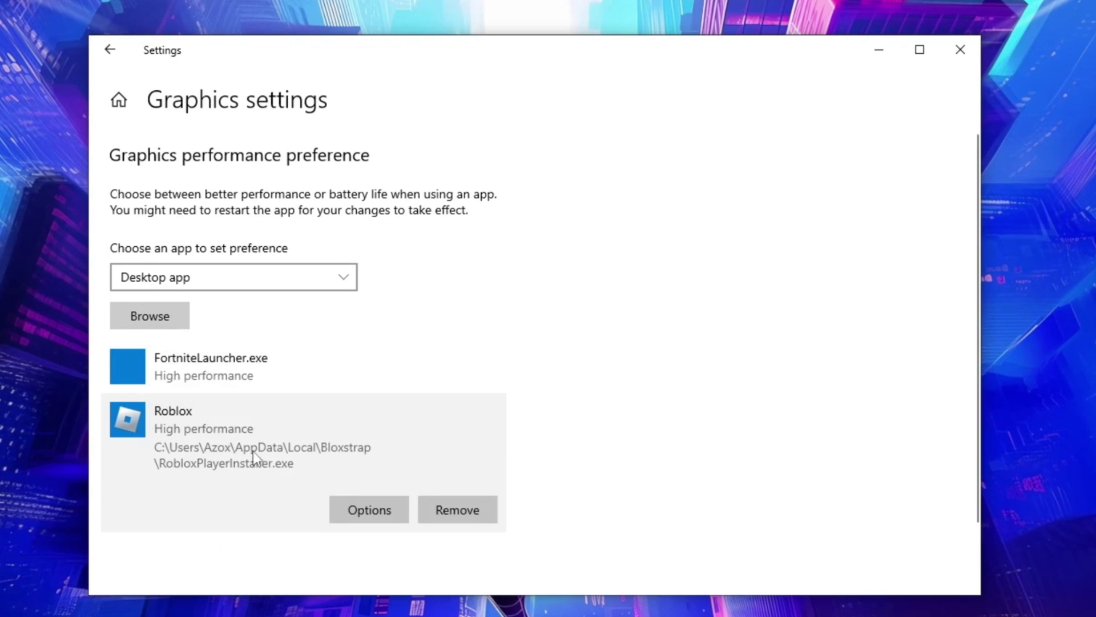
{"action": "left_click", "coordinate": [369, 508]}
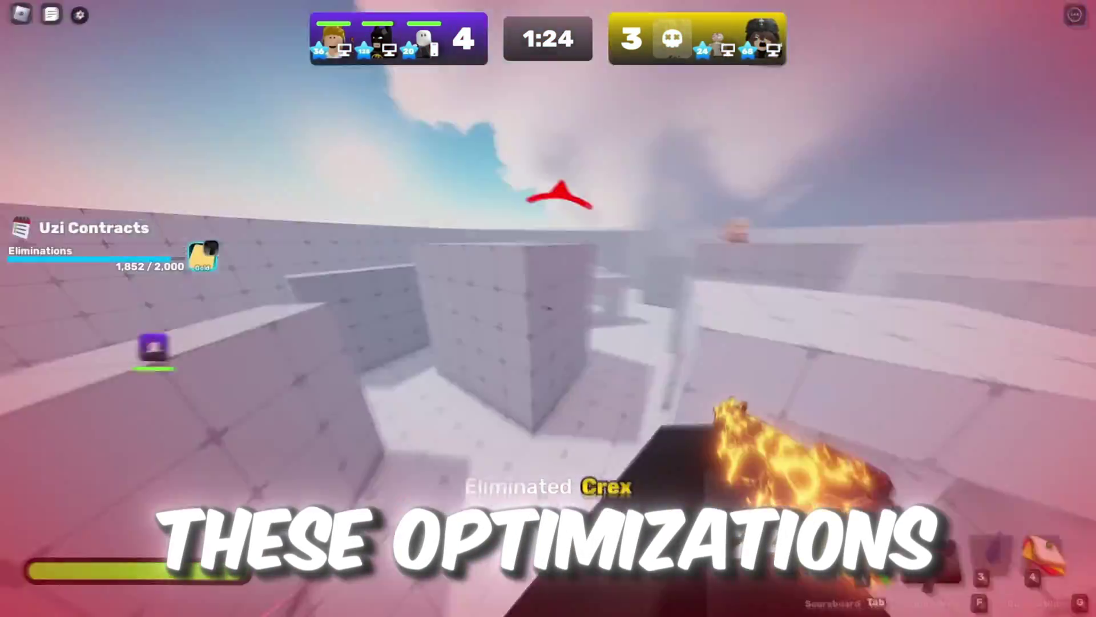
{"action": "key", "text": "2"}
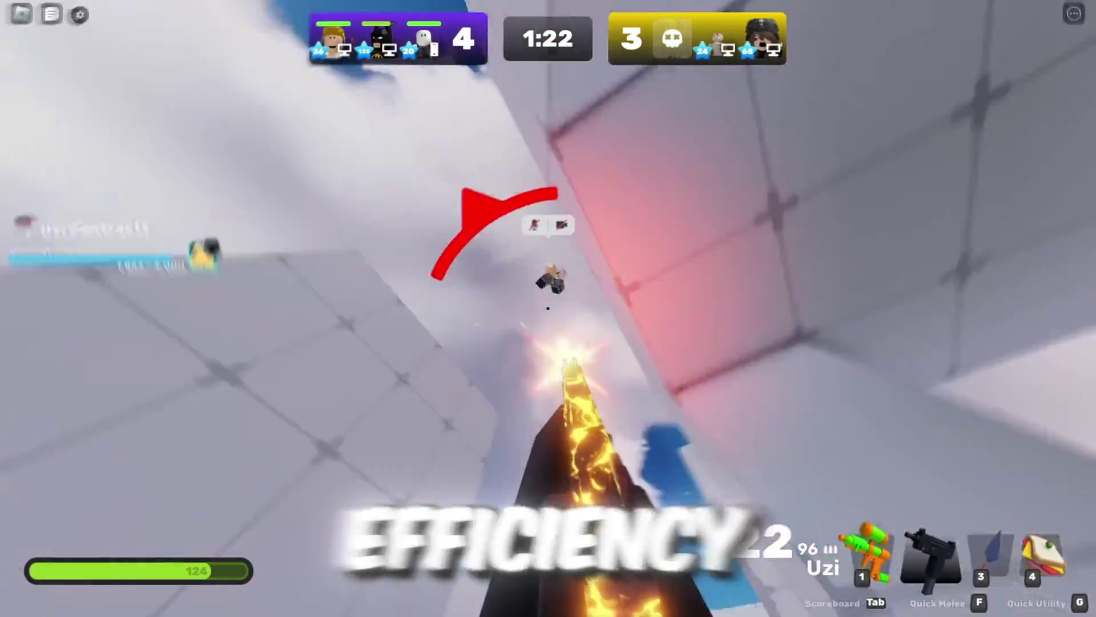
{"action": "key", "text": "3"}
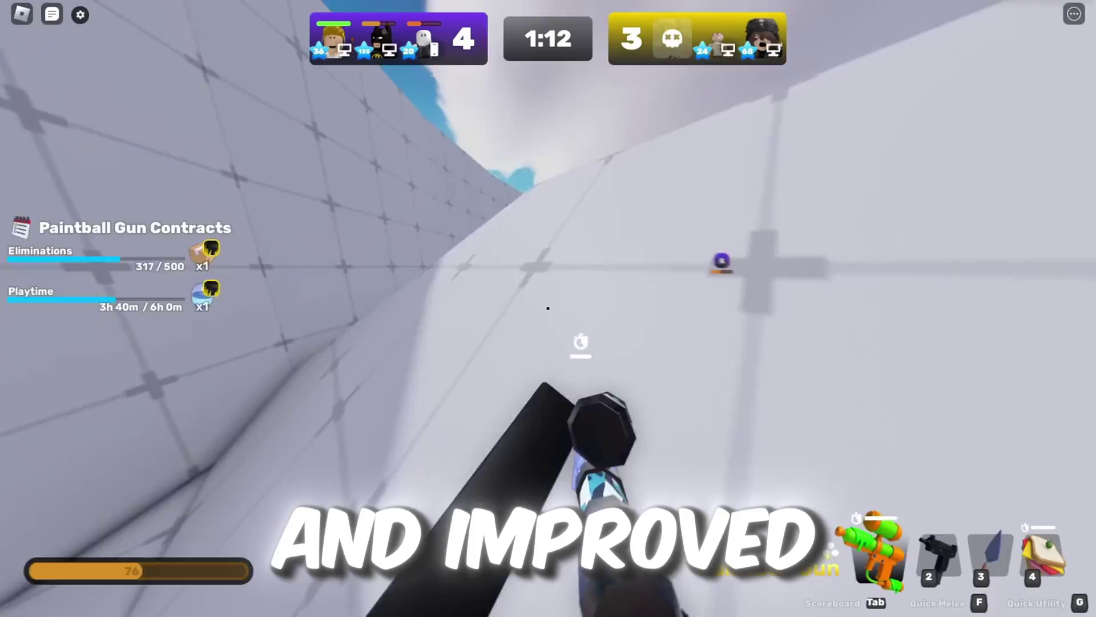
{"action": "key", "text": "3"}
{"action": "key", "text": "2"}
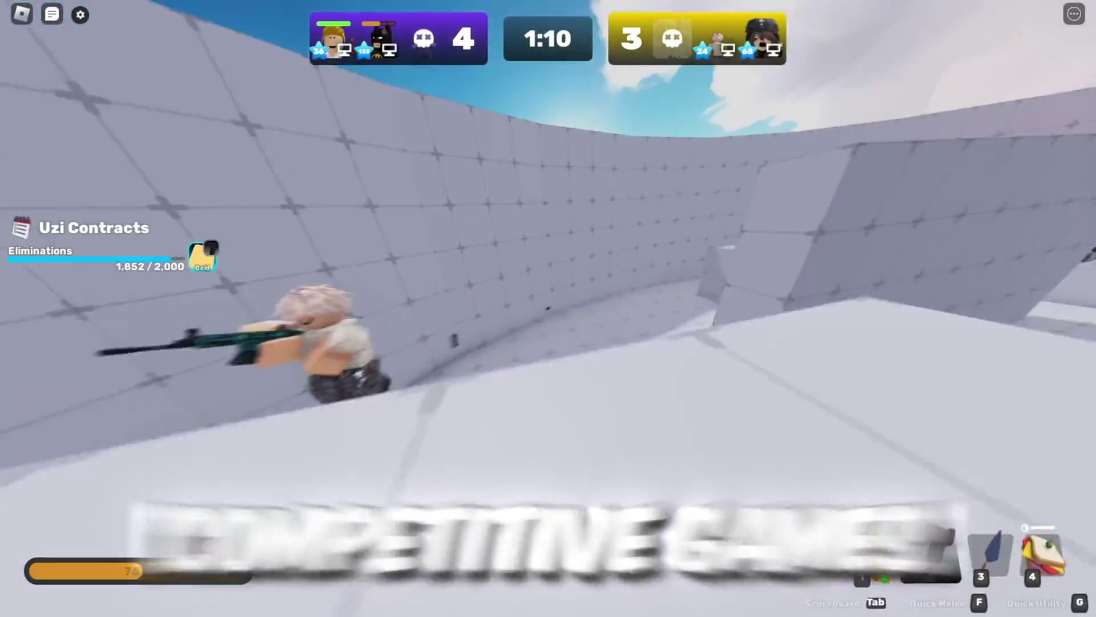
{"action": "key", "text": "1"}
{"action": "left_click", "coordinate": [548, 309]}
{"action": "left_click", "coordinate": [548, 308]}
{"action": "left_click", "coordinate": [548, 309]}
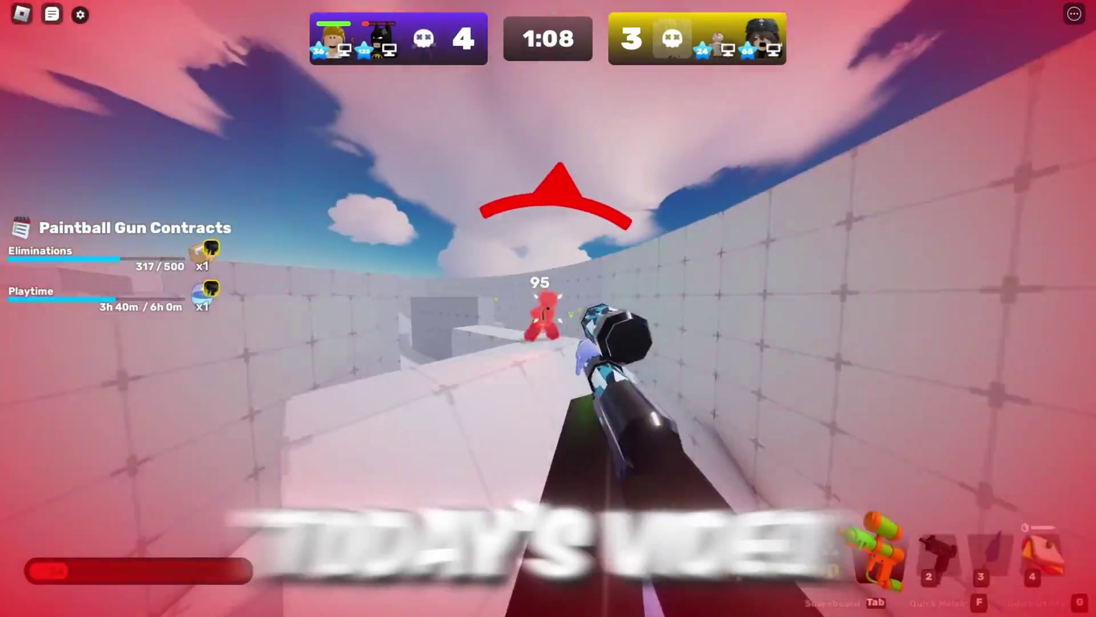
{"action": "key", "text": "3"}
{"action": "left_click", "coordinate": [548, 308]}
{"action": "left_click", "coordinate": [549, 308]}
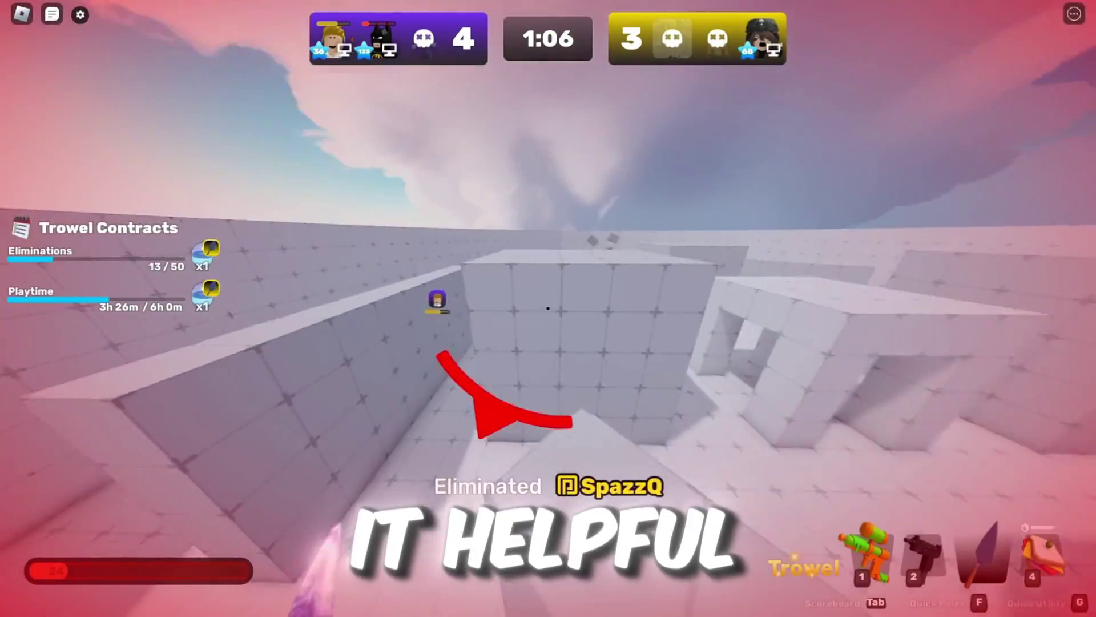
{"action": "key", "text": "1"}
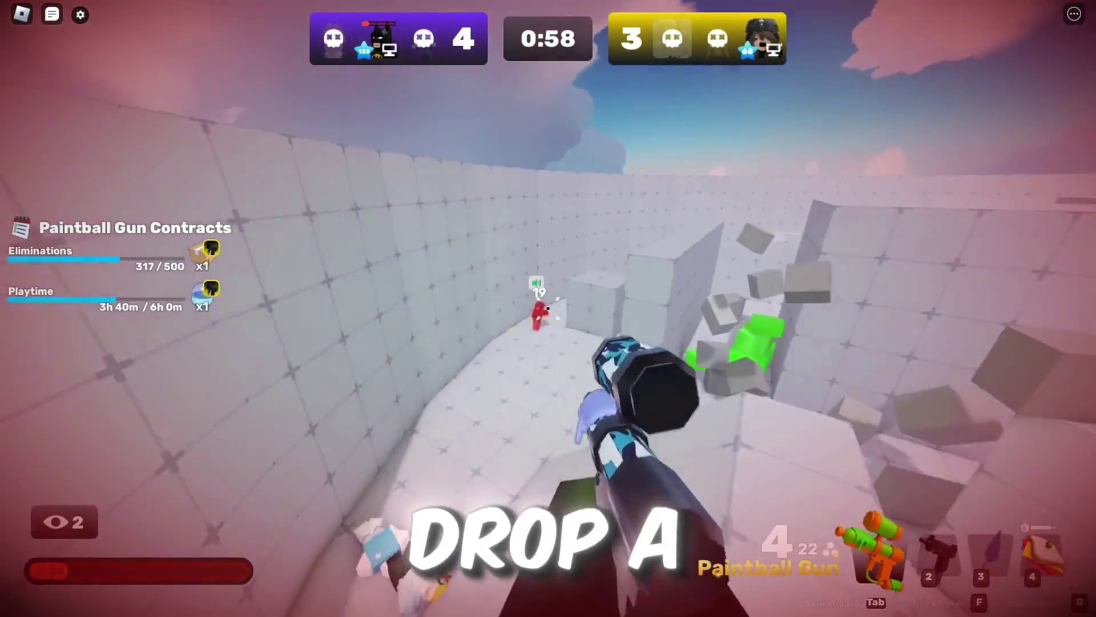
{"action": "key", "text": "3"}
{"action": "key", "text": "2"}
{"action": "key", "text": "3"}
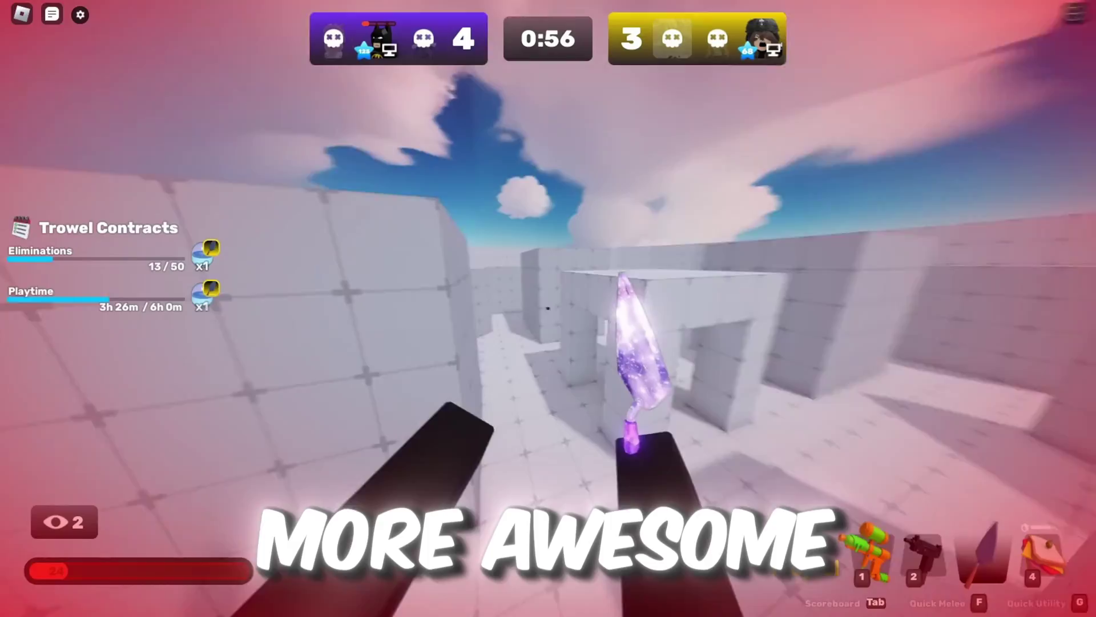